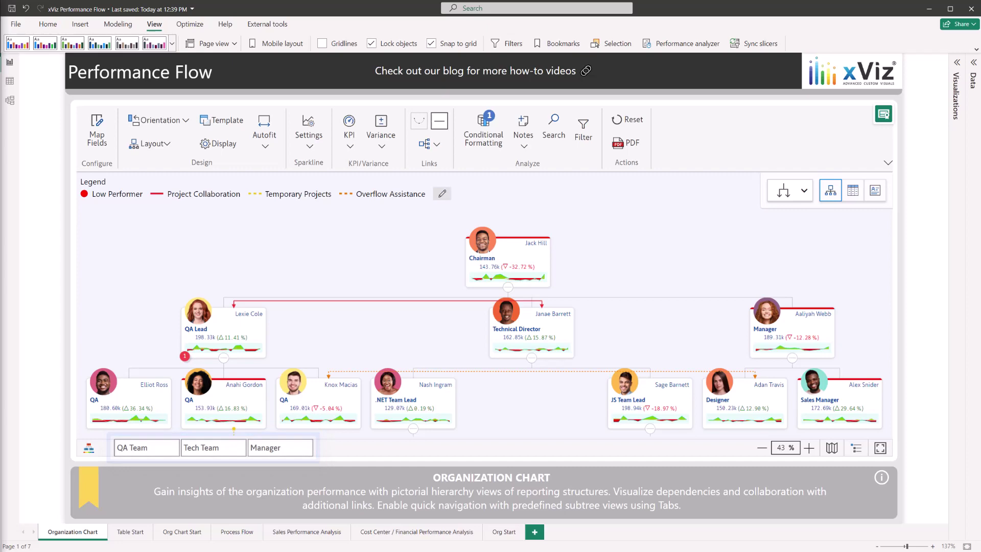
On the Table Start page, show the Visualizations and Data panes and inspect the employee table's and salary bar chart's fields.
click(132, 532)
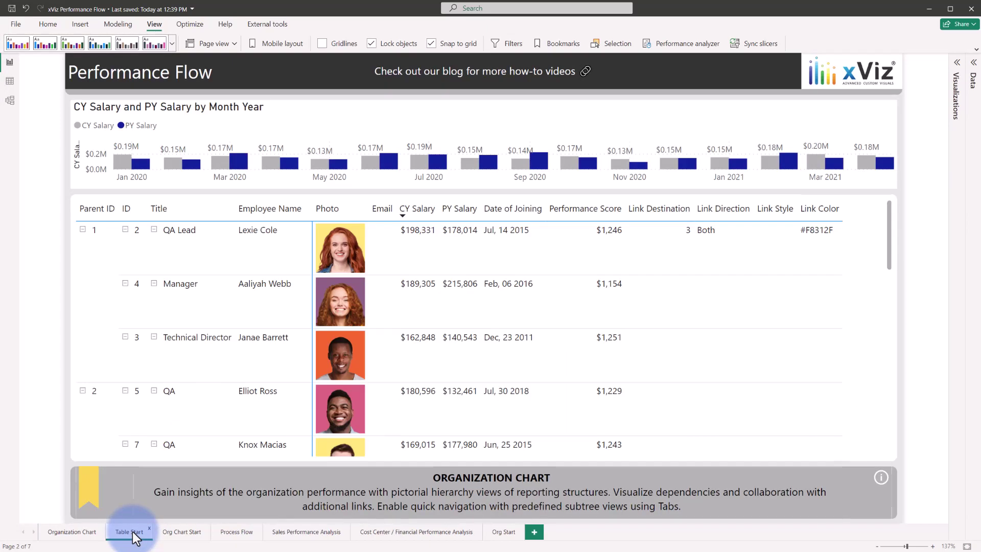
click(957, 65)
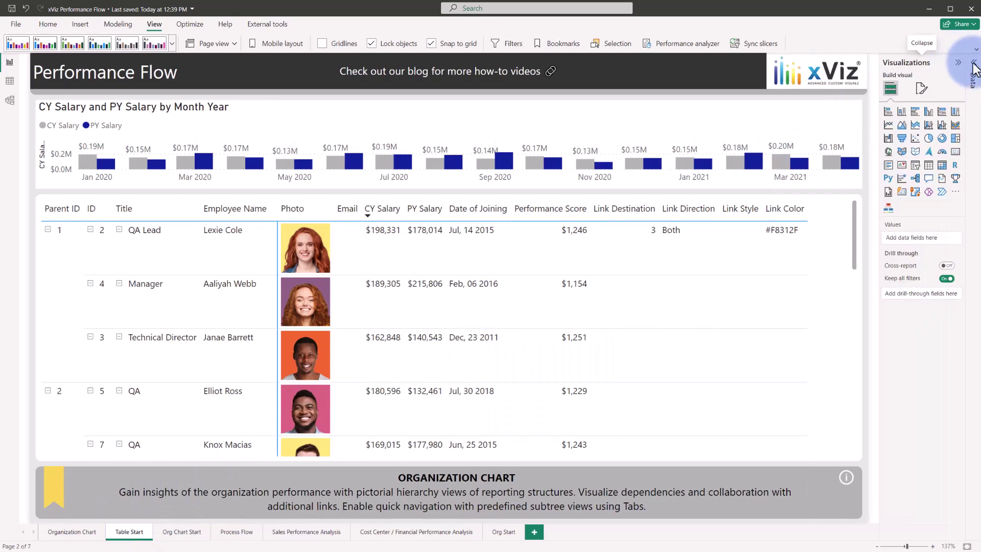
click(973, 64)
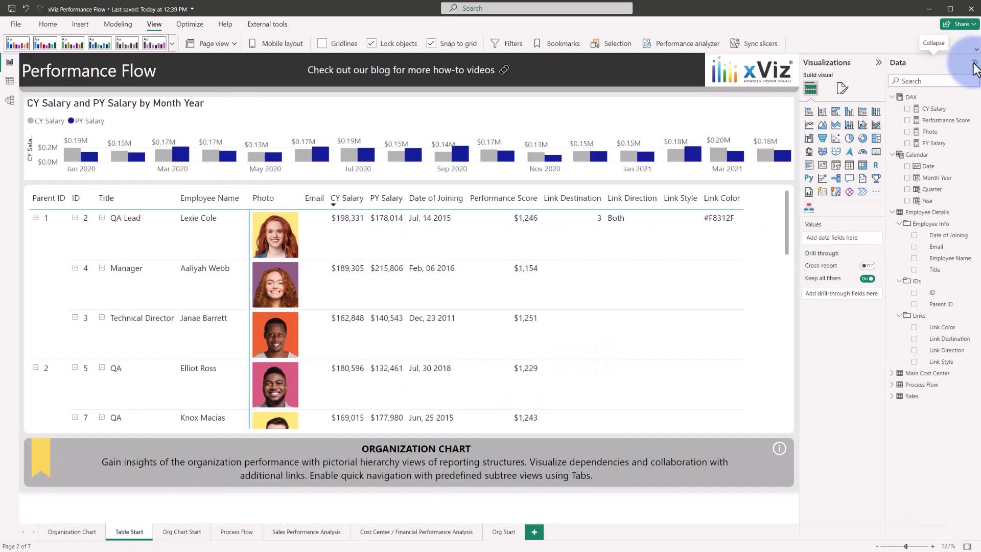
click(789, 210)
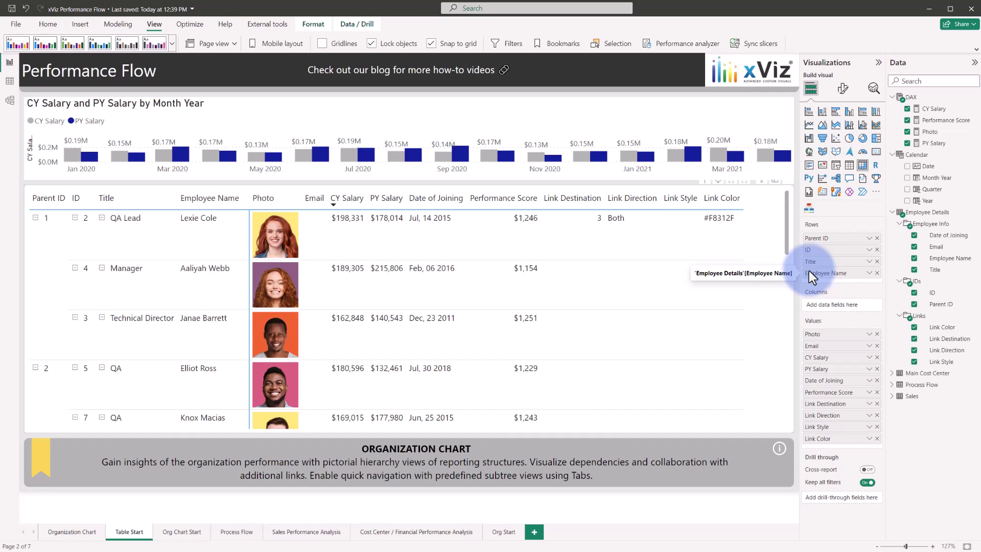
click(620, 120)
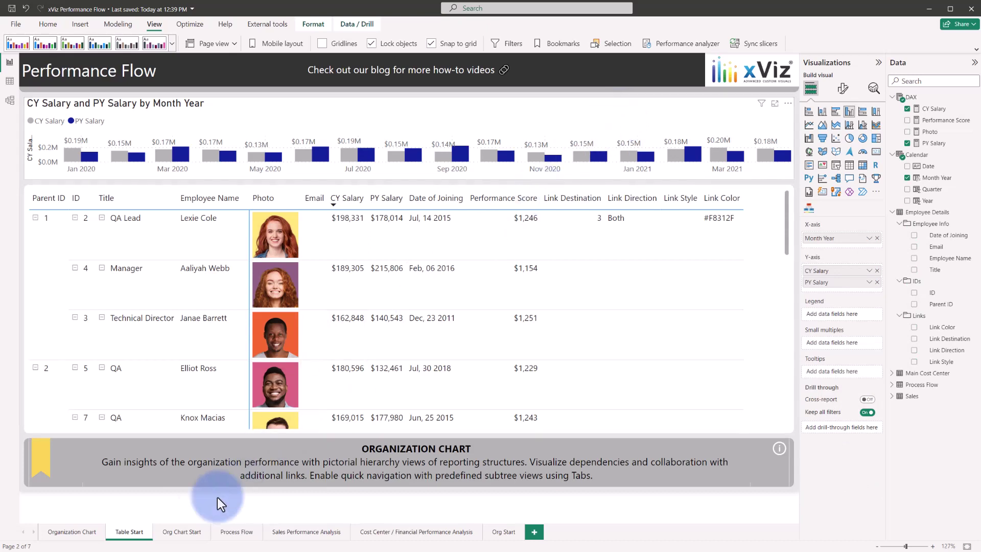
Go to the Org Chart Start page and select the empty xViz org chart visual.
click(176, 534)
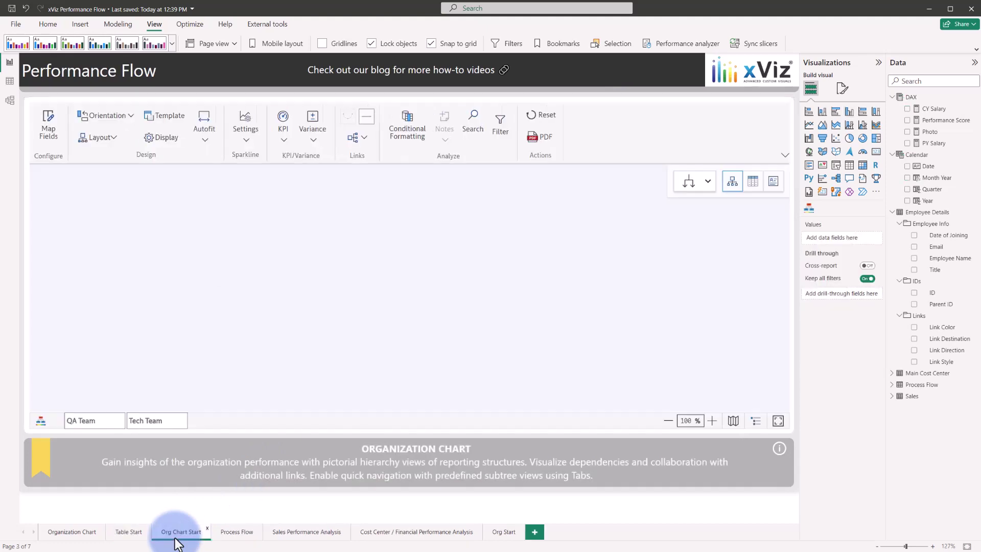
click(618, 128)
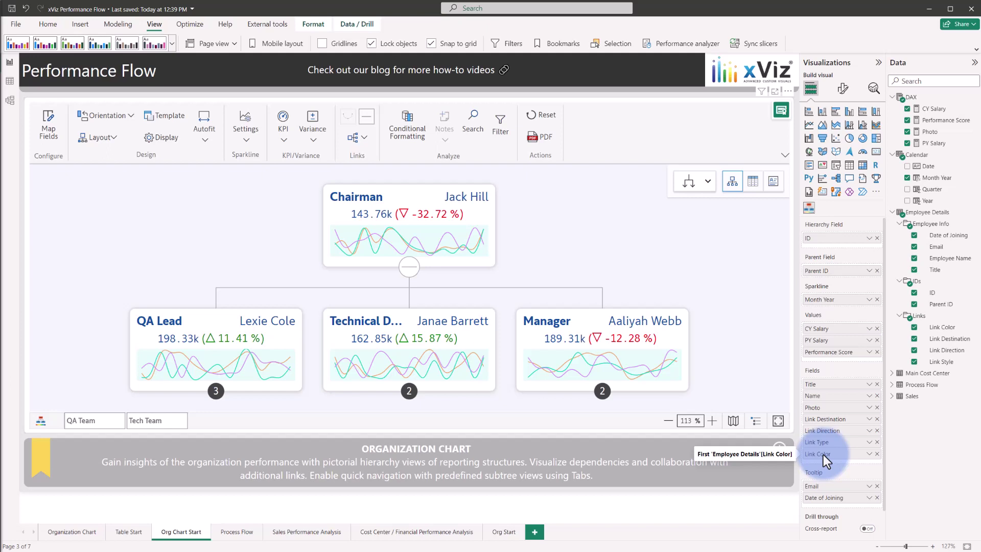
Map Photo into the Node Detail Image well, apply it, and browse the card template gallery.
click(50, 123)
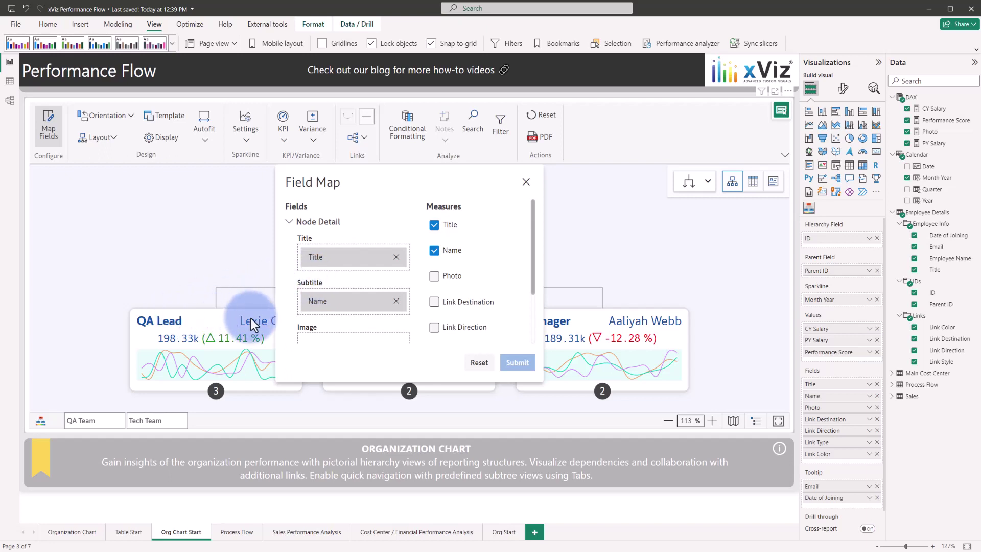
scroll(253, 324, down, 1)
drag(449, 234, 361, 301)
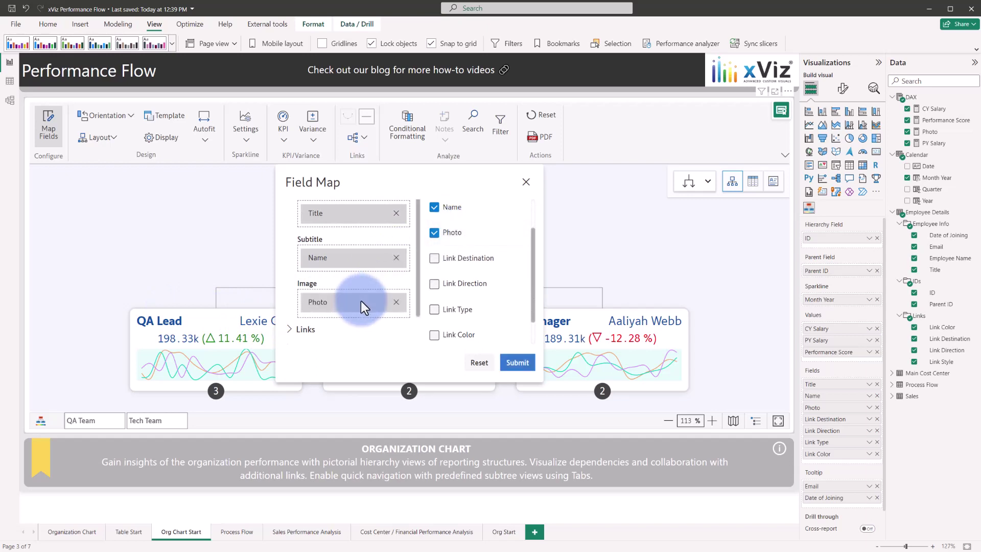
click(519, 362)
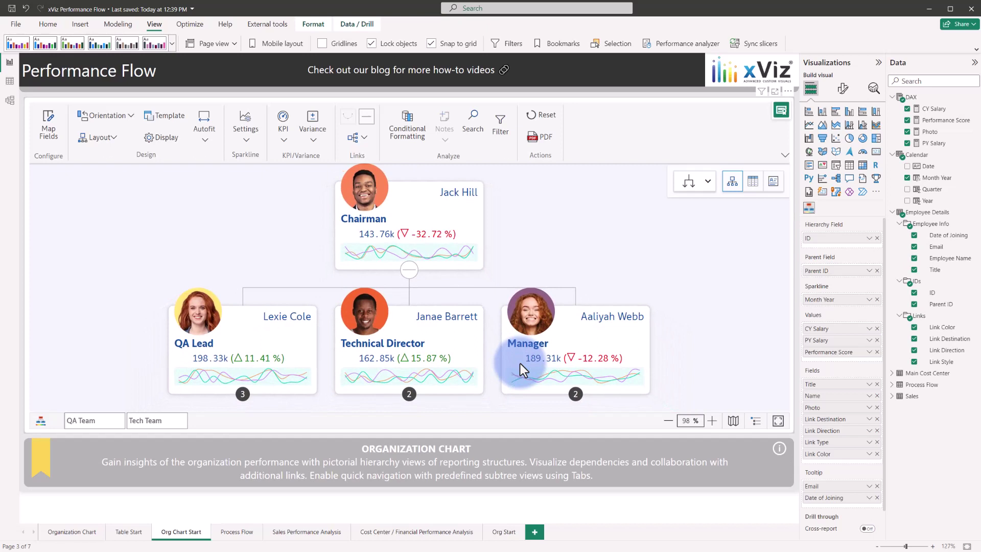
click(172, 115)
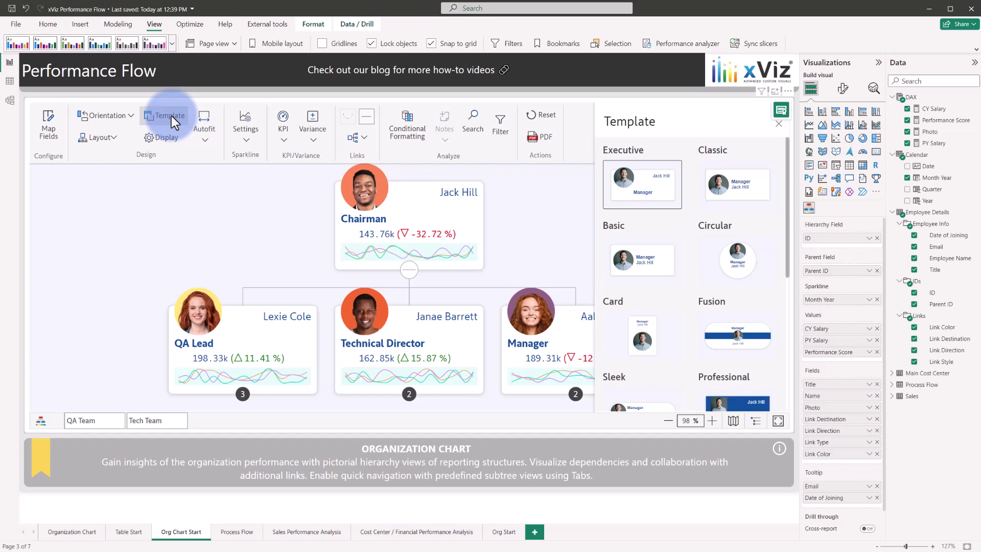
Close the templates, reopen Map Fields and set Link Destination as the link target.
click(778, 126)
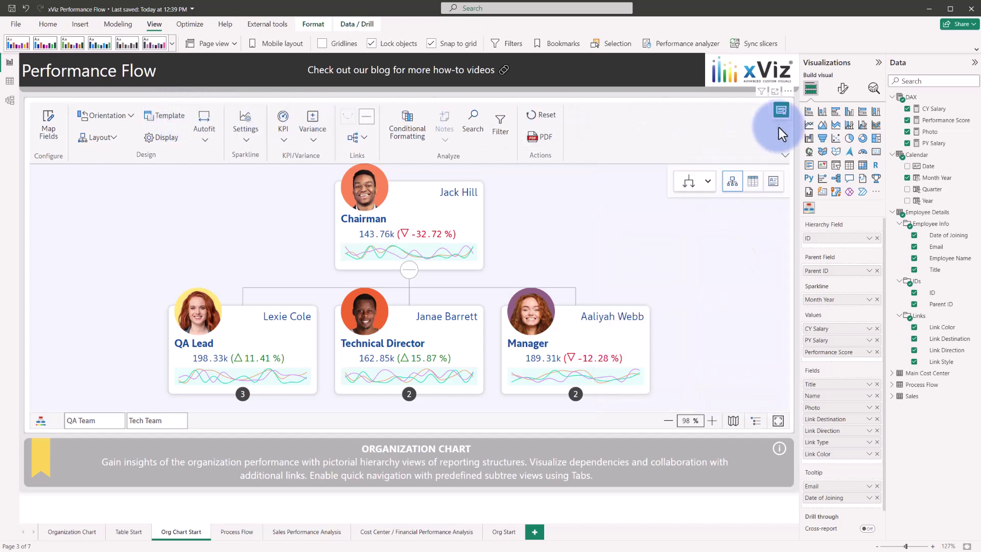
click(49, 125)
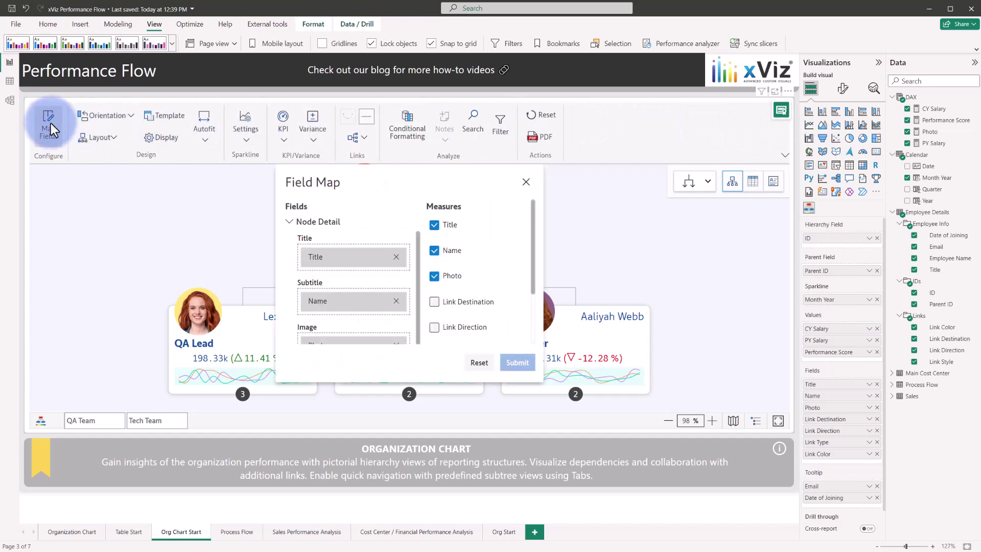
click(290, 222)
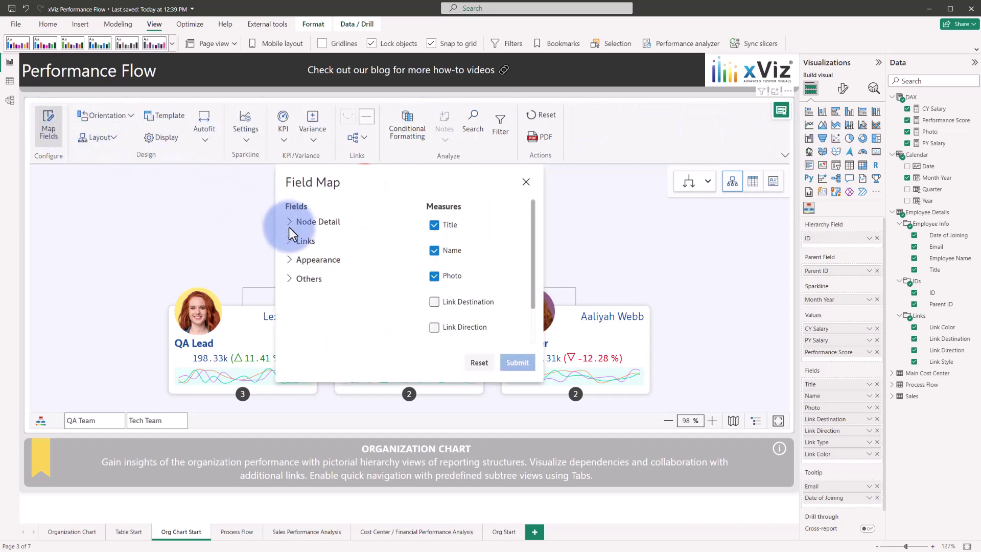
click(291, 241)
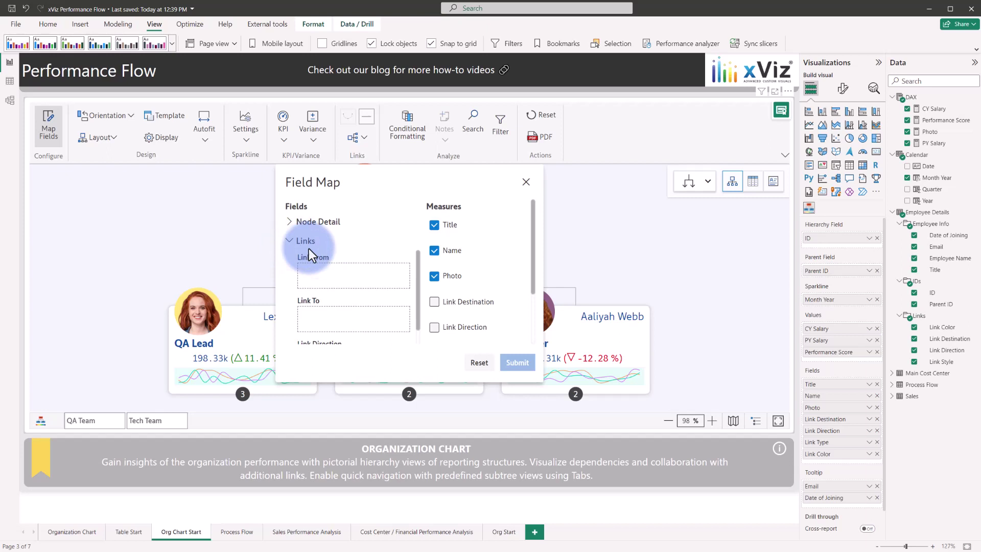
click(470, 303)
drag(471, 307, 360, 319)
Map Link Direction, Link Type and Link Color into the Links wells and submit.
scroll(439, 285, down, 2)
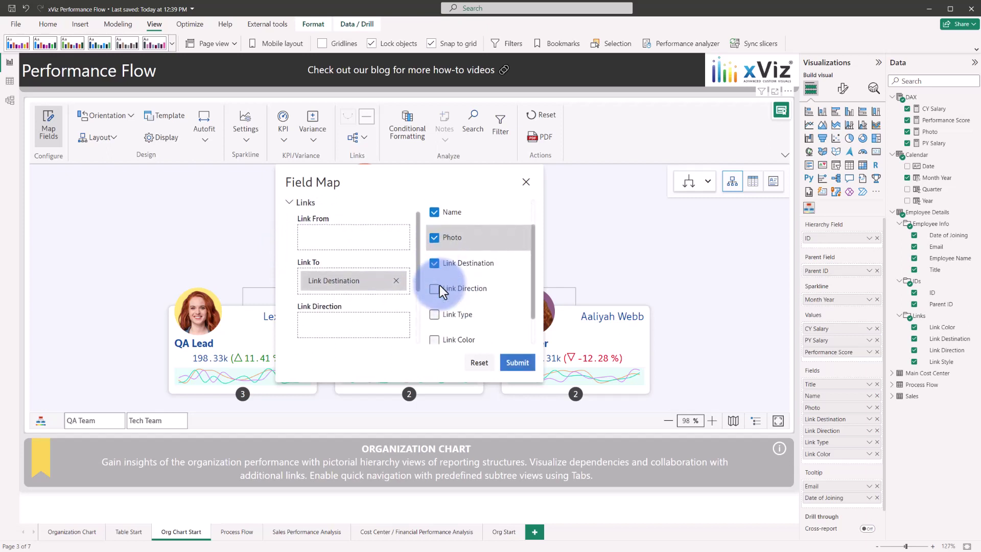
drag(447, 261, 338, 265)
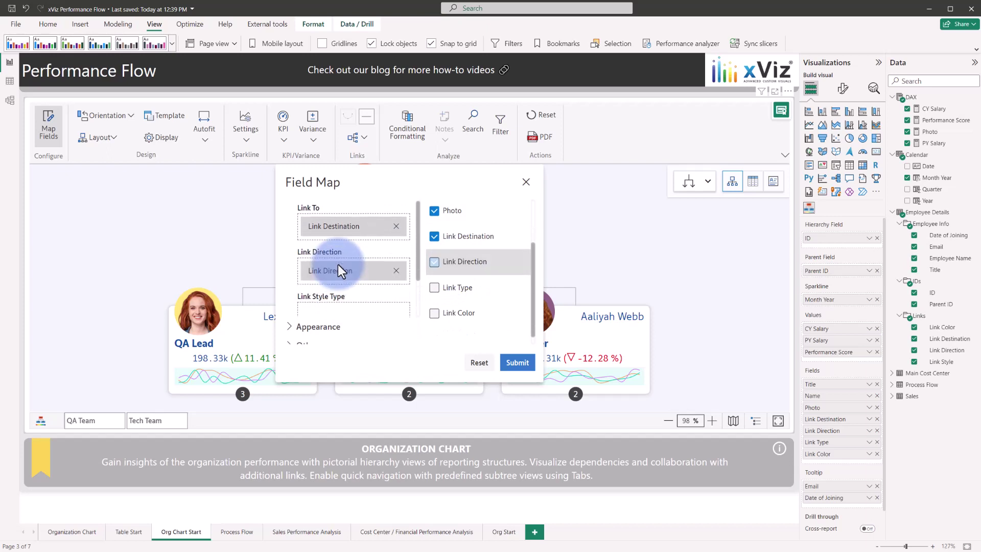
scroll(353, 265, down, 1)
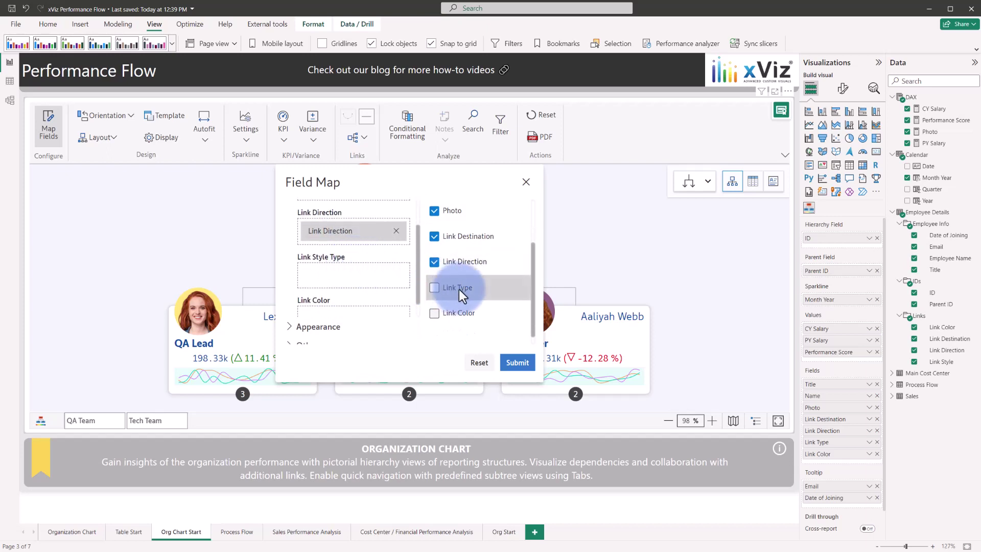
drag(459, 288, 330, 258)
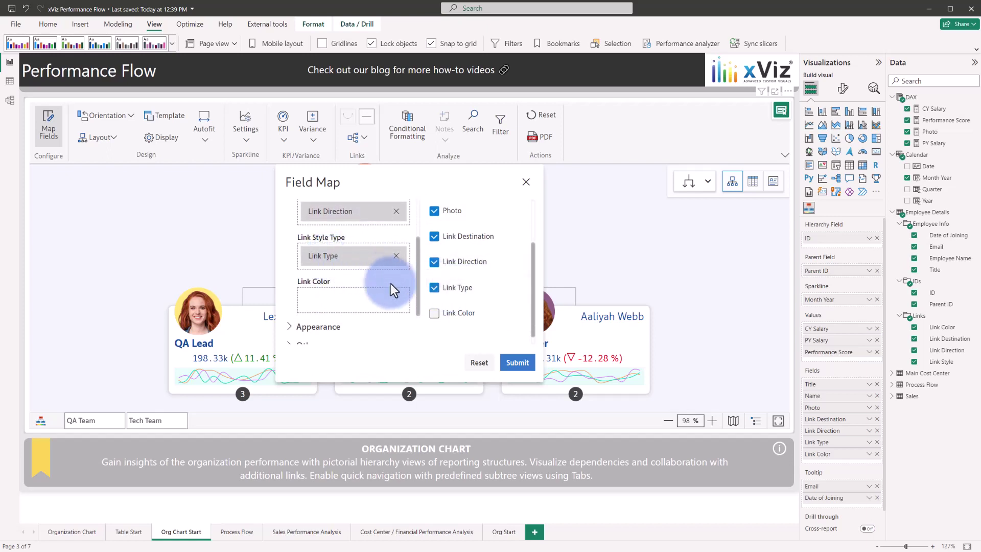
drag(458, 311, 328, 296)
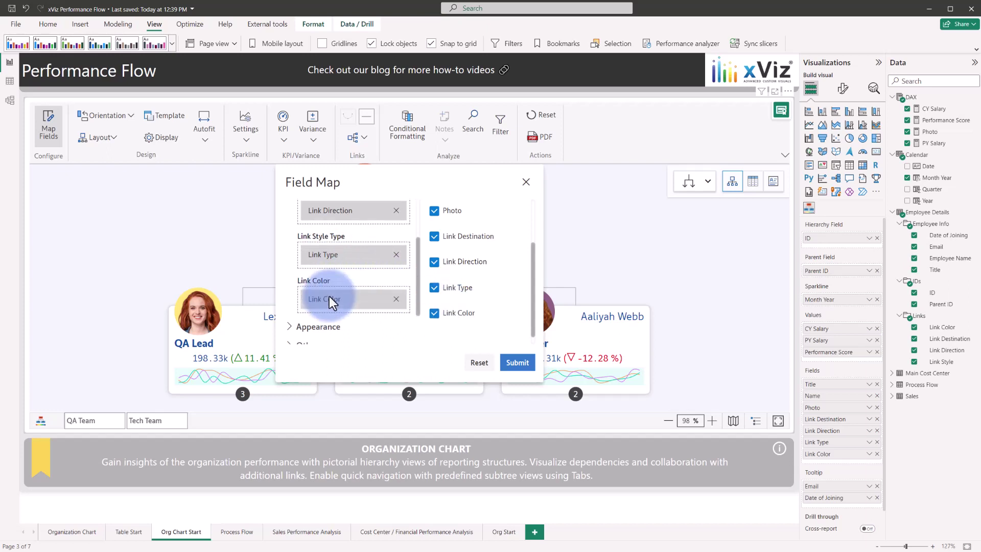
click(517, 363)
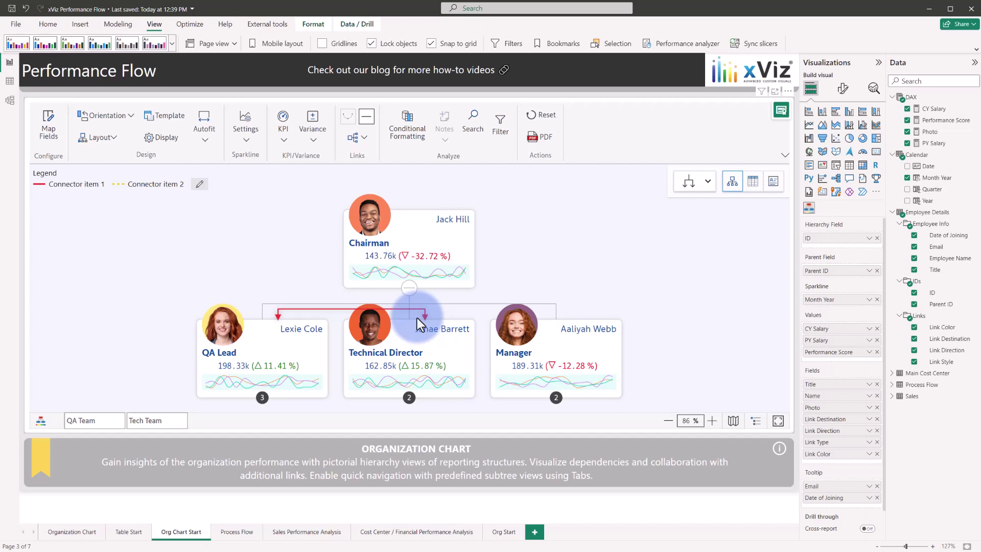
Confirm row 1's Link Destination 3 matches the Technical Director's ID 3, then return to Org Chart Start.
click(133, 531)
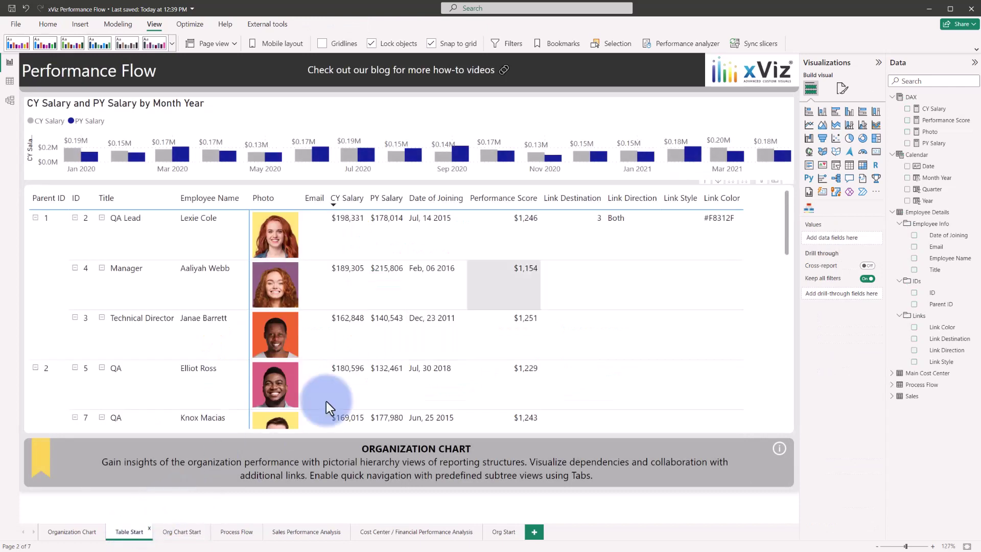
click(592, 220)
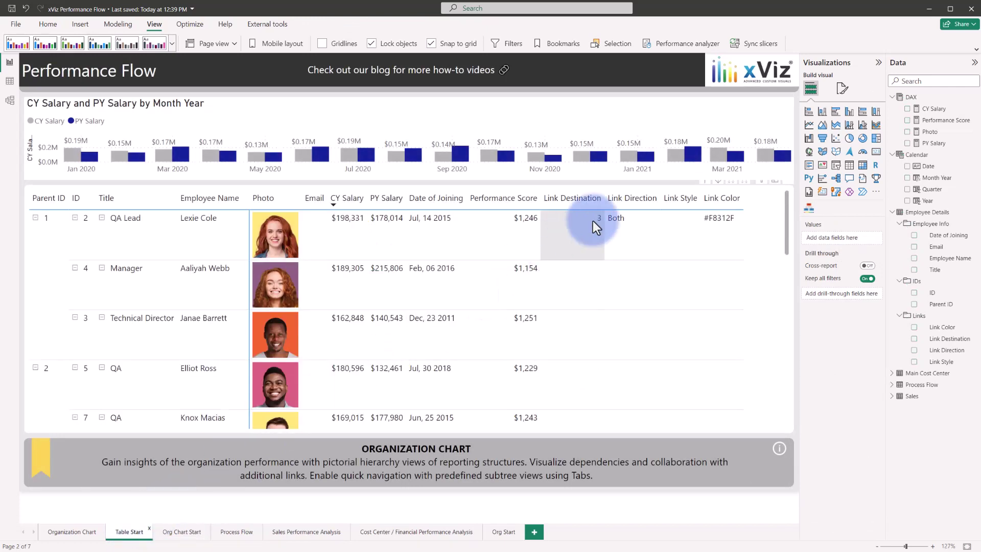
click(208, 348)
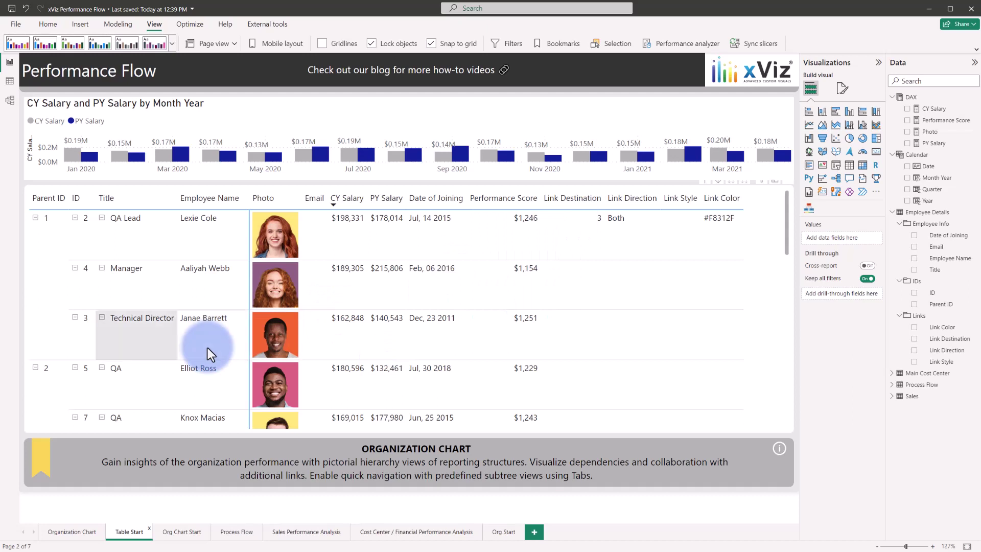
click(78, 325)
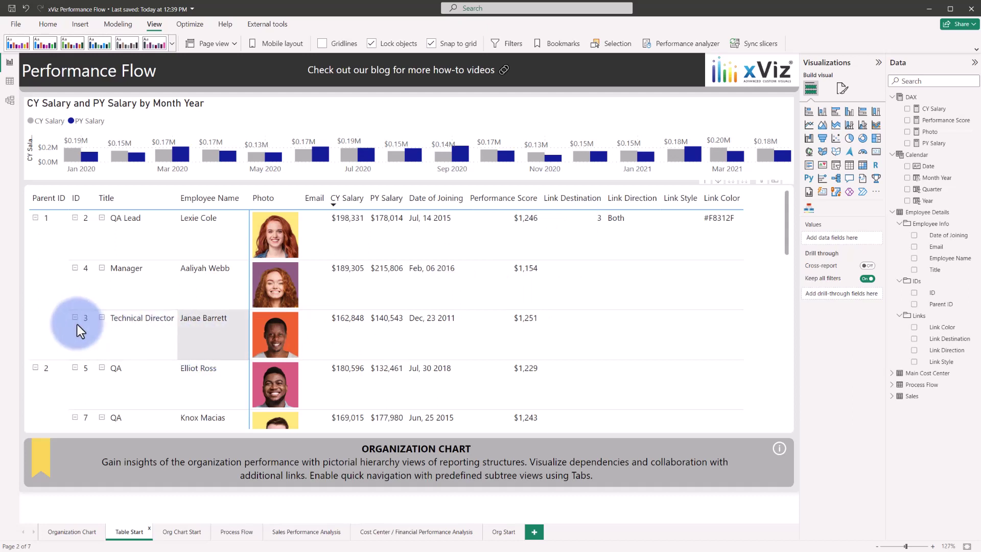
click(562, 224)
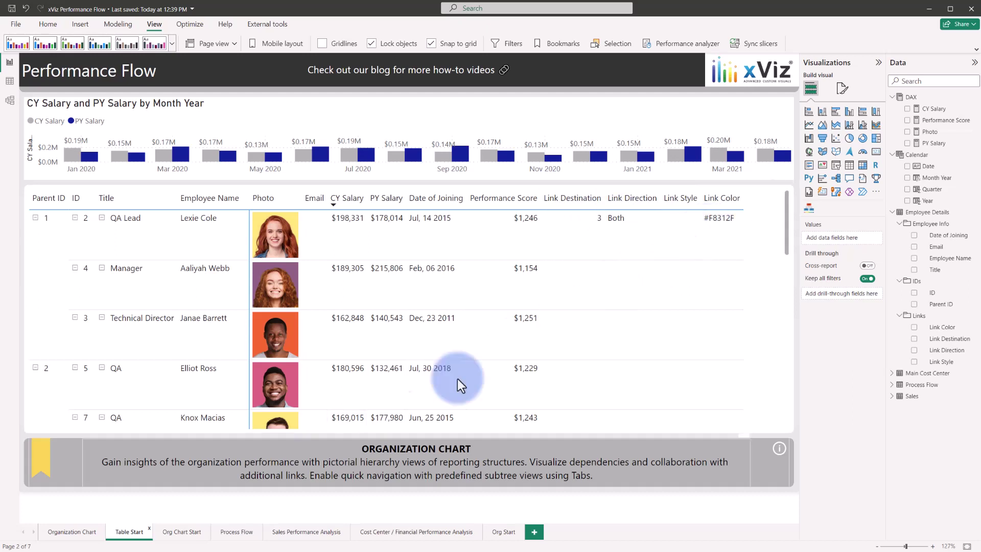
click(190, 529)
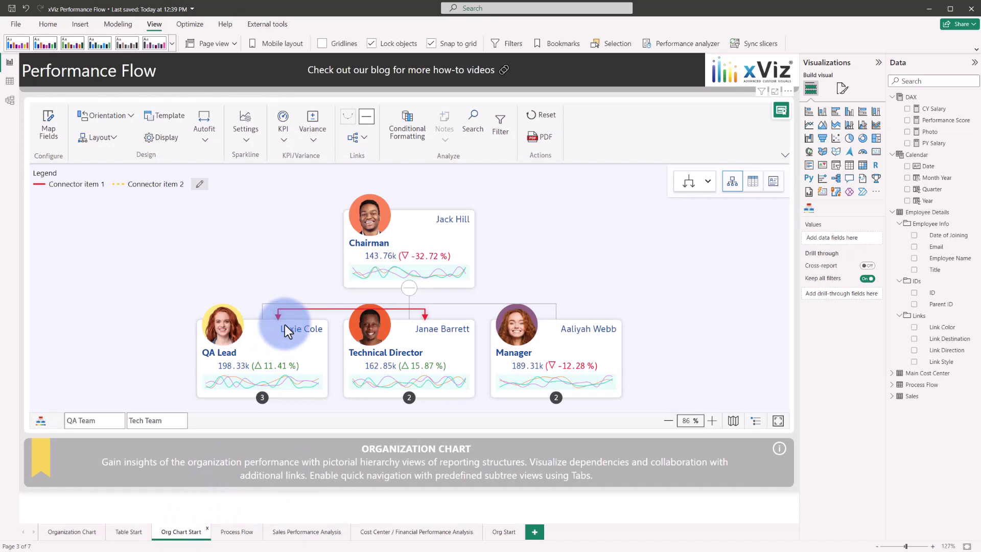
Switch the red cross-link to curved and back to straight, then open the Links options menu.
click(323, 311)
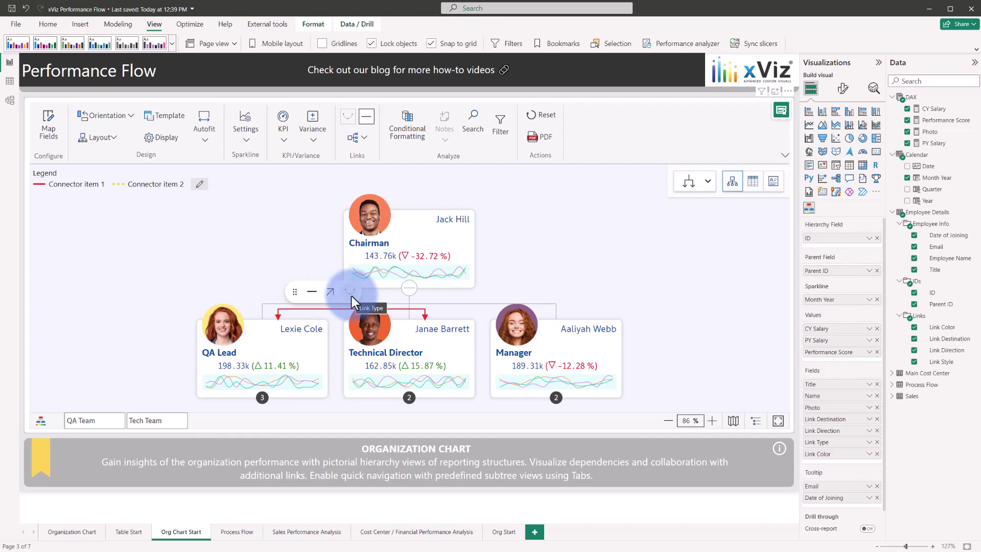
click(310, 292)
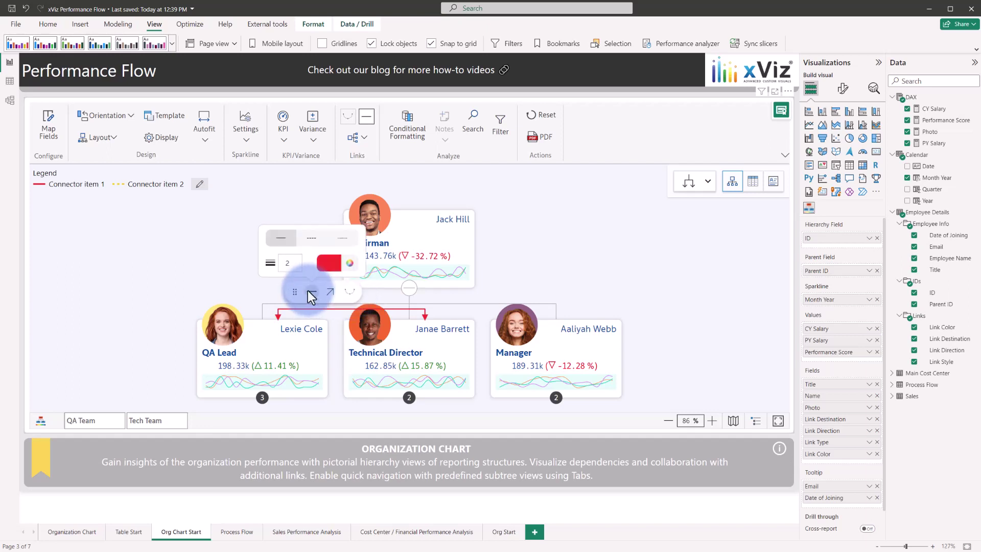
click(331, 290)
click(348, 292)
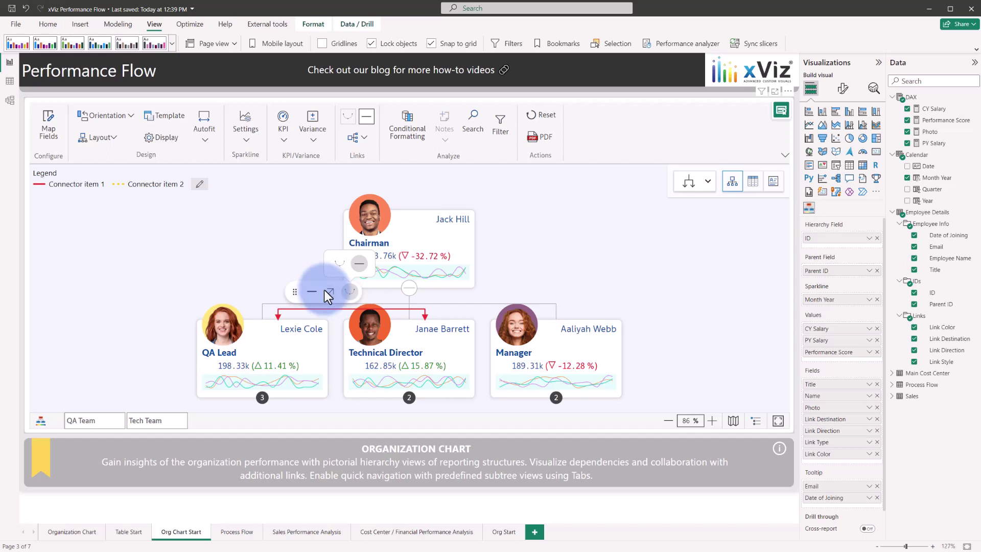
click(337, 269)
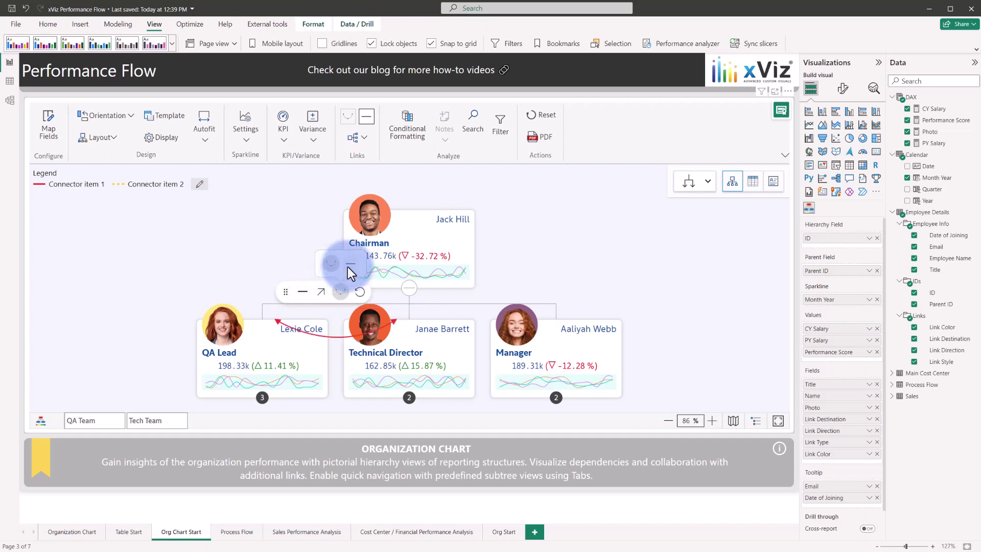
click(348, 265)
click(317, 310)
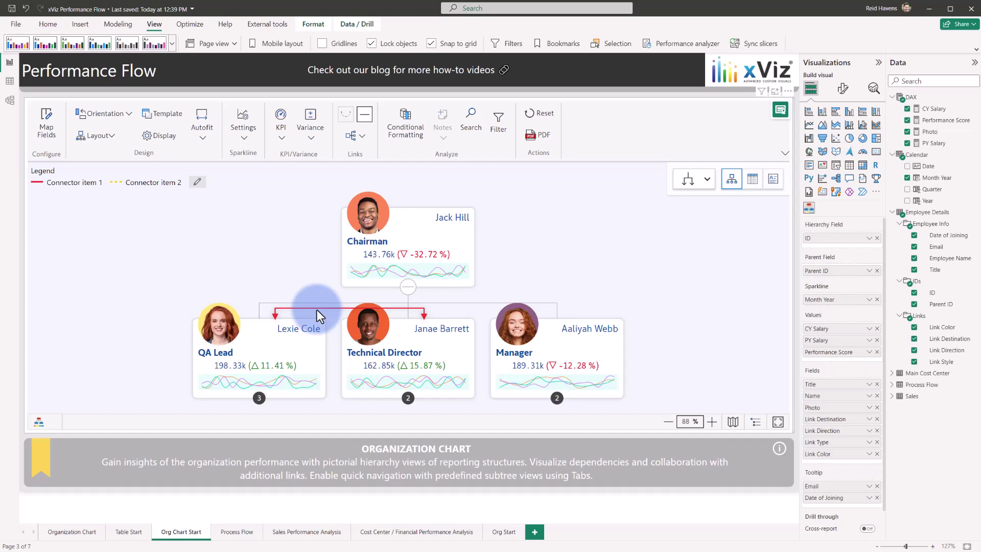
click(352, 131)
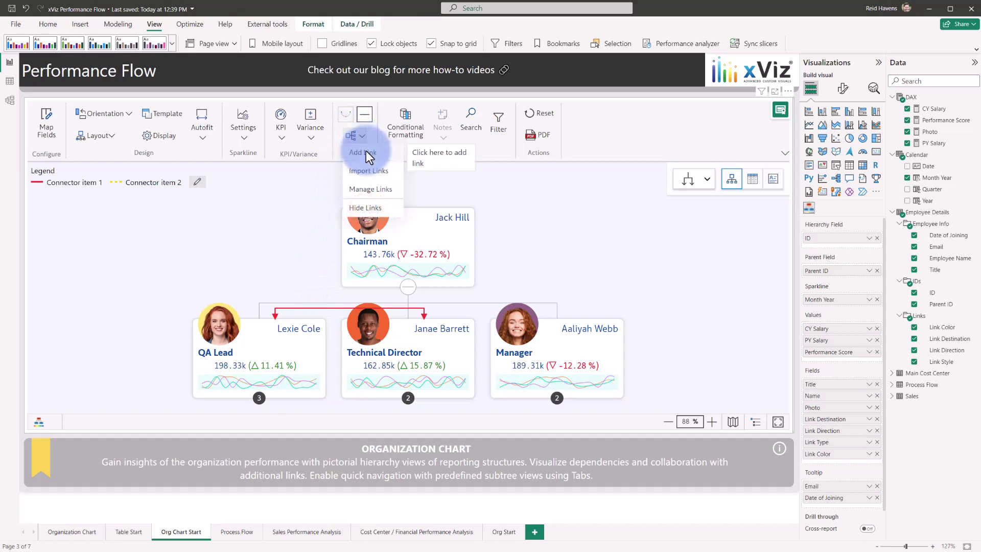
Add a link from the Technical Director's node to the Manager's node, then select the new orange link.
click(366, 151)
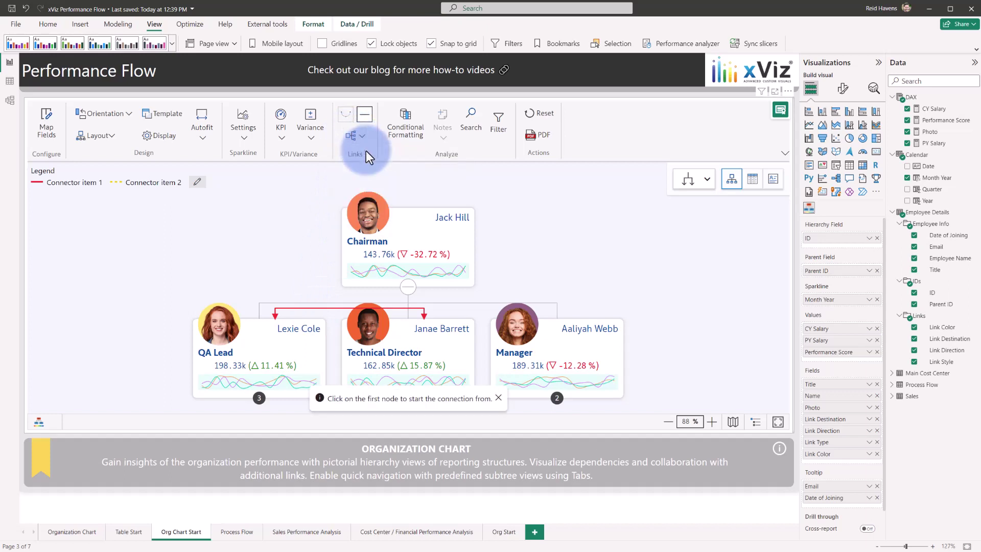
click(441, 340)
click(564, 313)
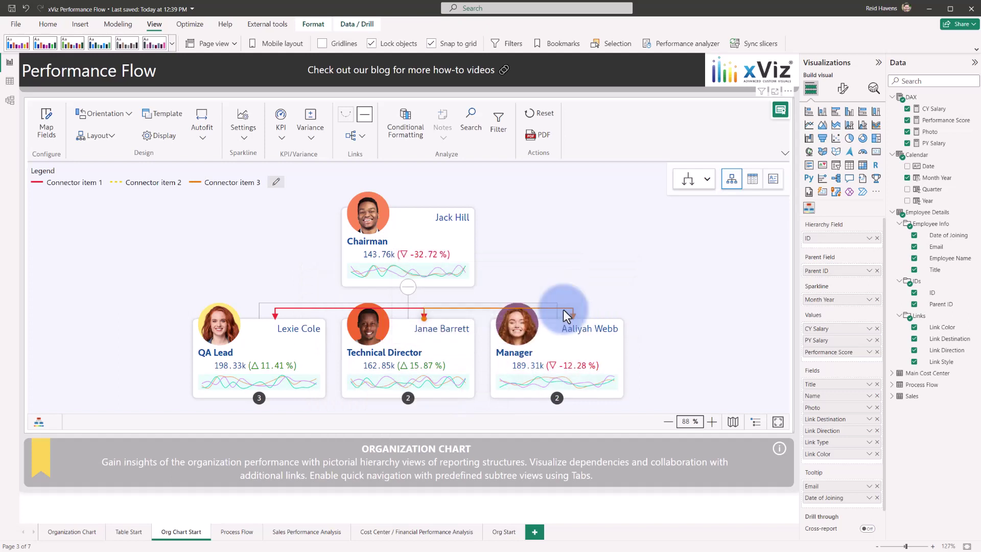
click(557, 307)
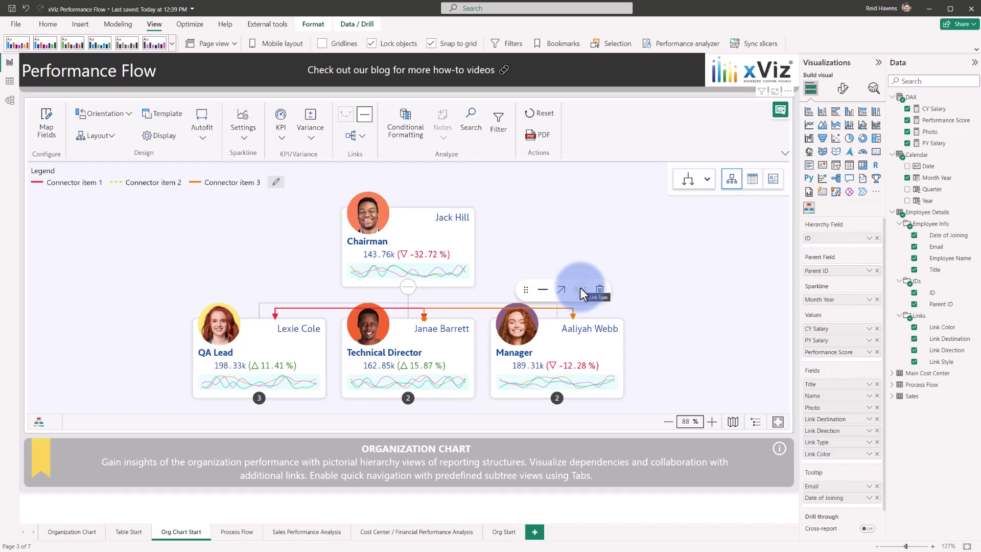
Review link rows in Manage Links, then select the orange Technical Director–Manager link to delete it.
click(355, 136)
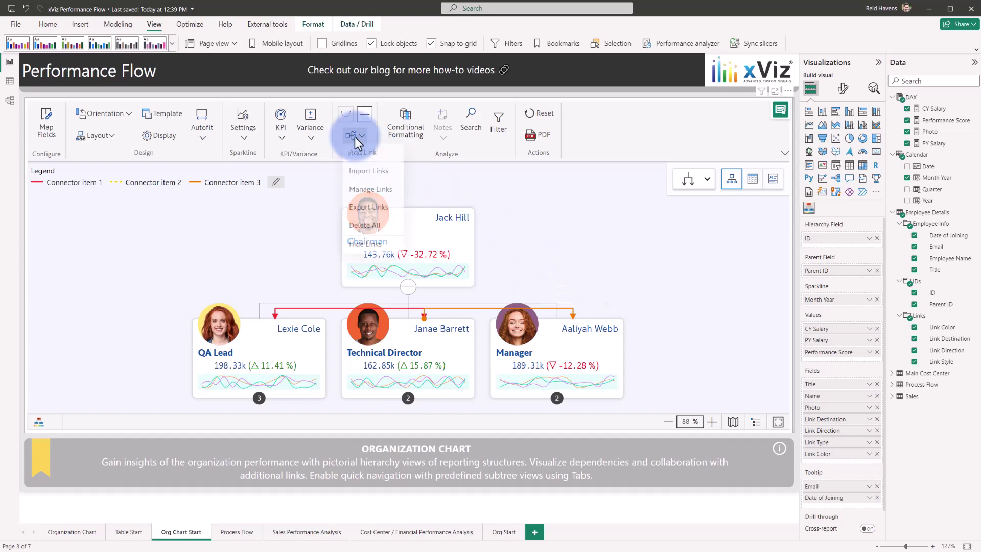
click(368, 192)
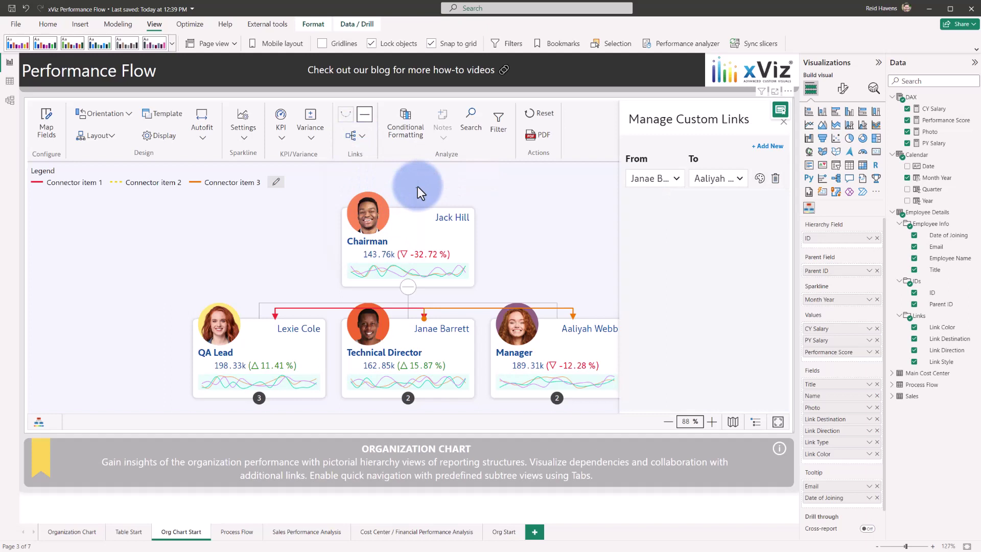
click(762, 148)
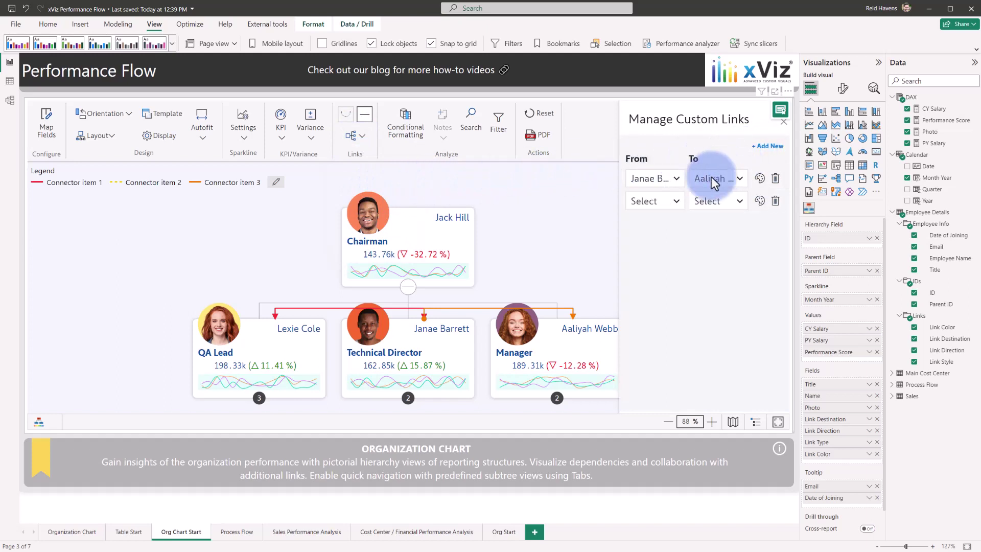
click(672, 200)
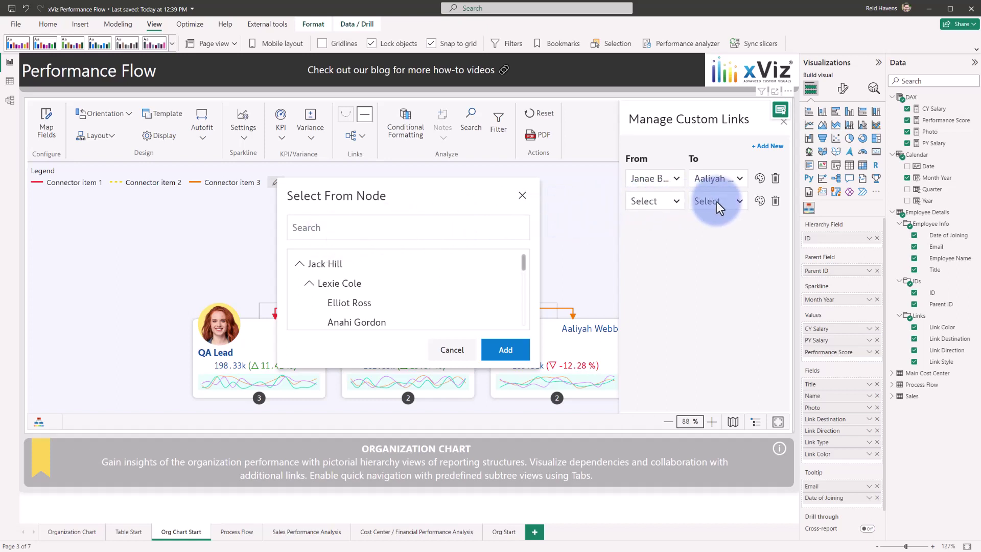
click(522, 196)
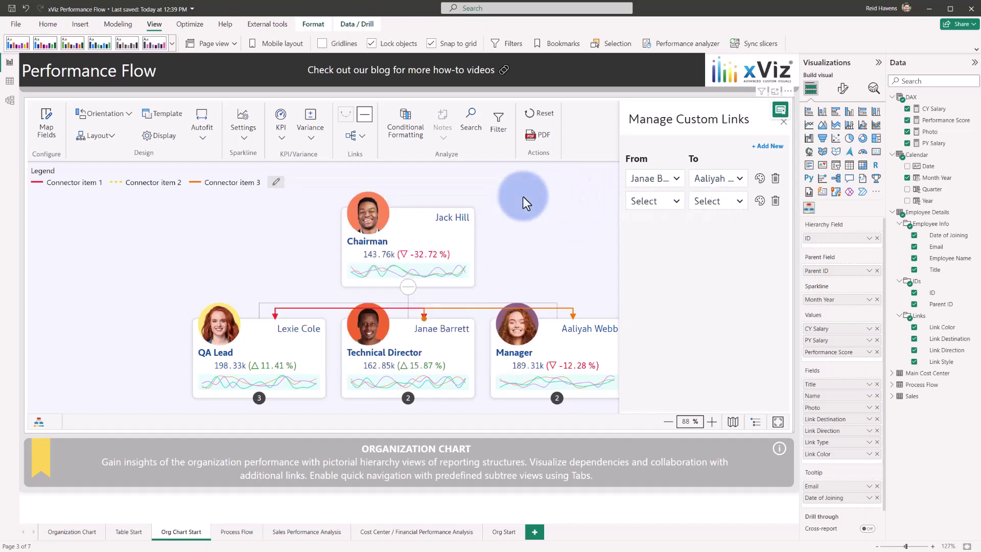
click(759, 179)
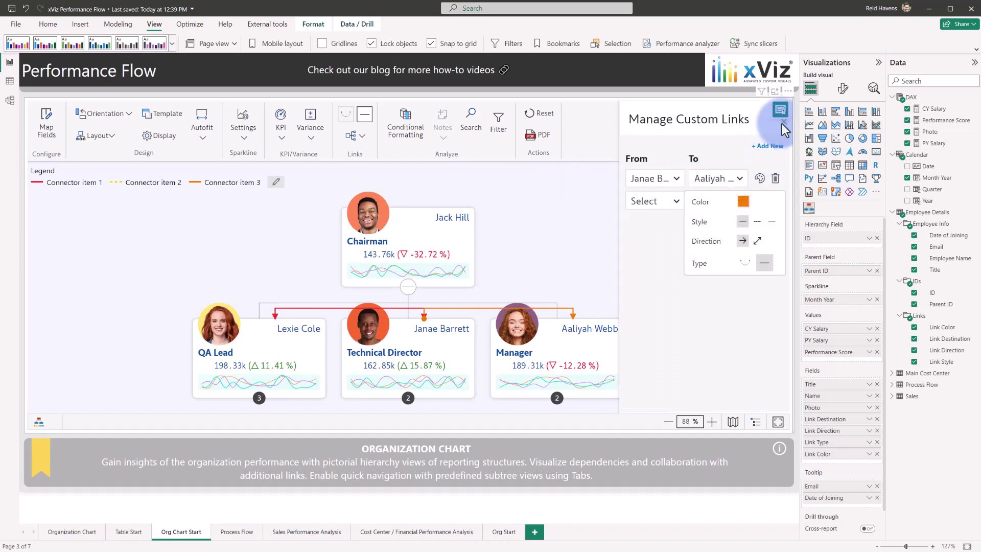
click(783, 123)
click(571, 307)
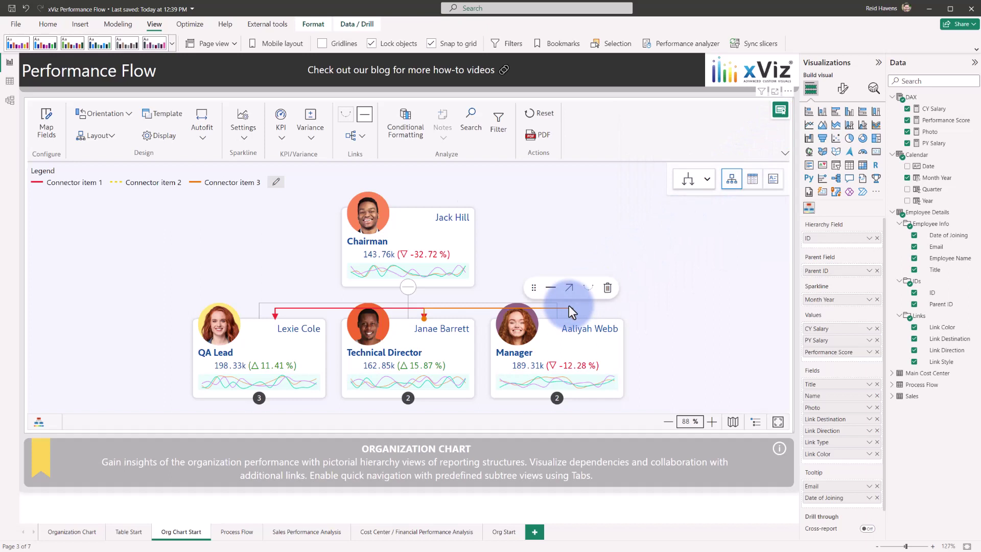
key(Delete)
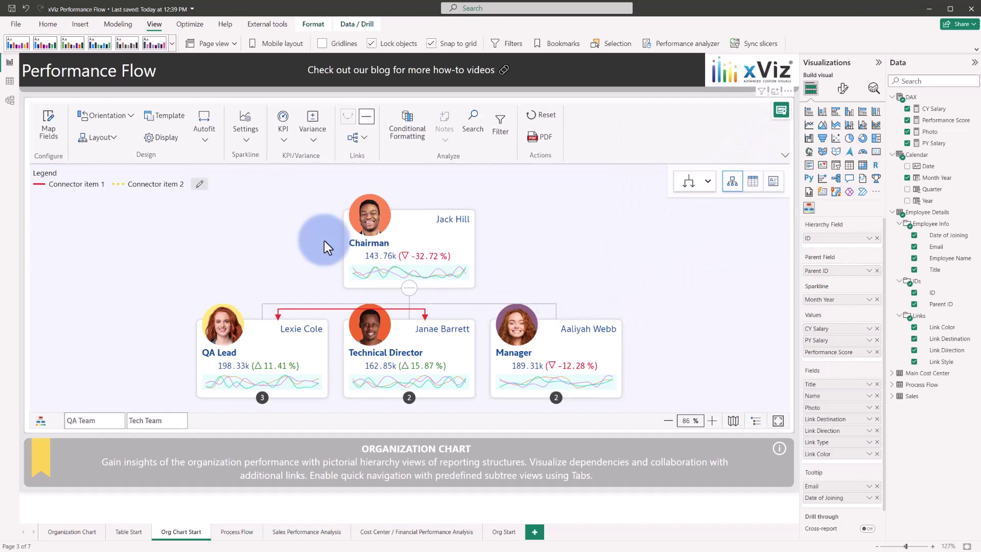
mouse_move(419, 256)
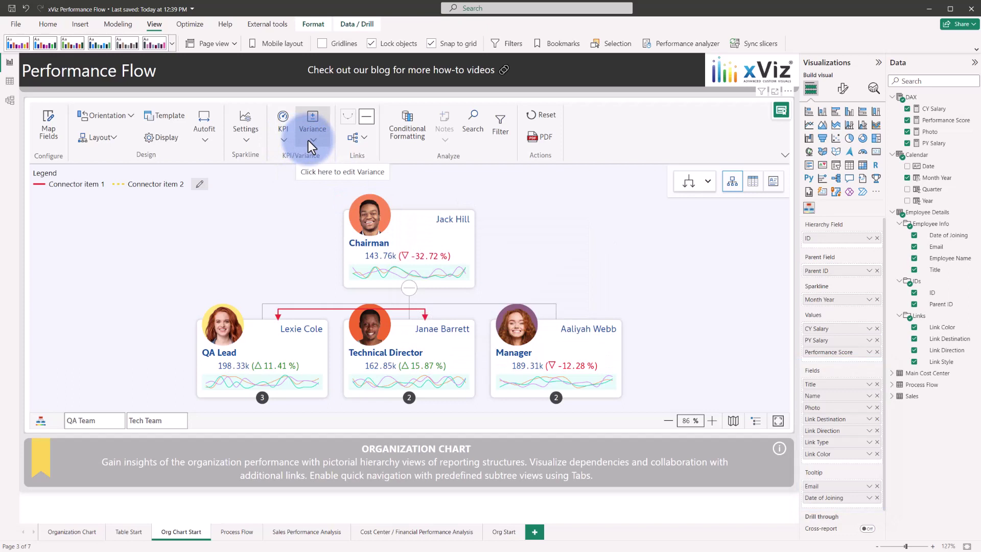
Try PY Salary as the card KPI, revert to CY Salary, and keep PY Salary as the variance.
click(282, 140)
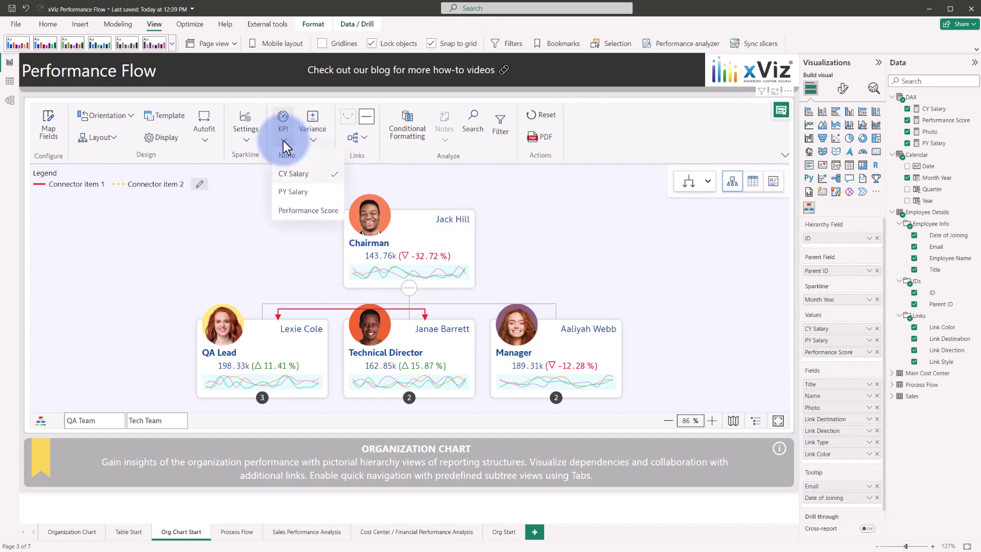
click(298, 192)
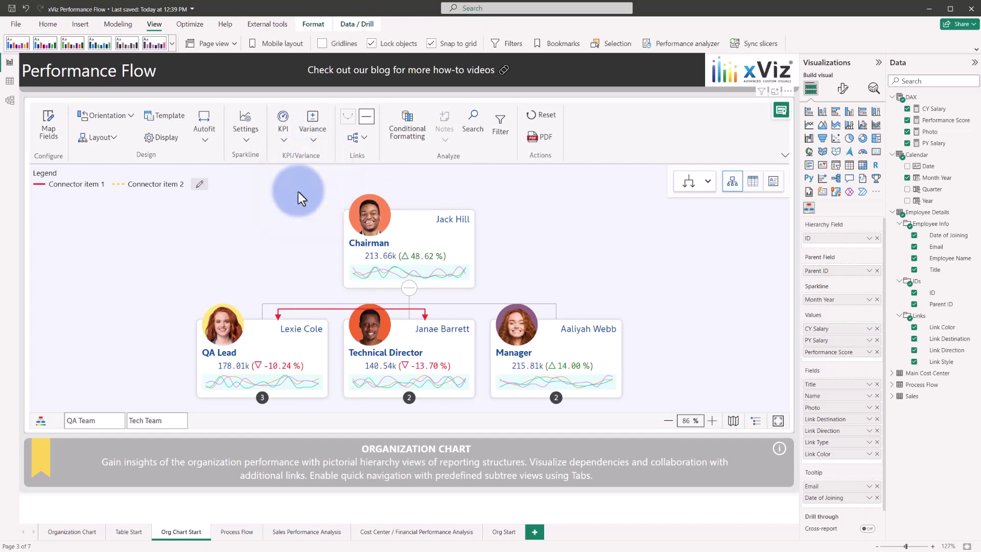
click(309, 132)
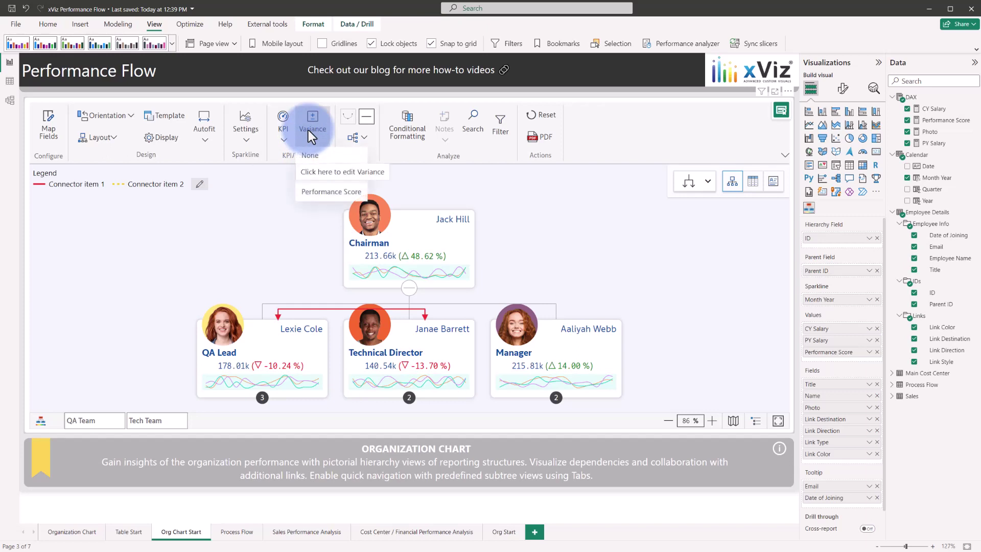
click(286, 130)
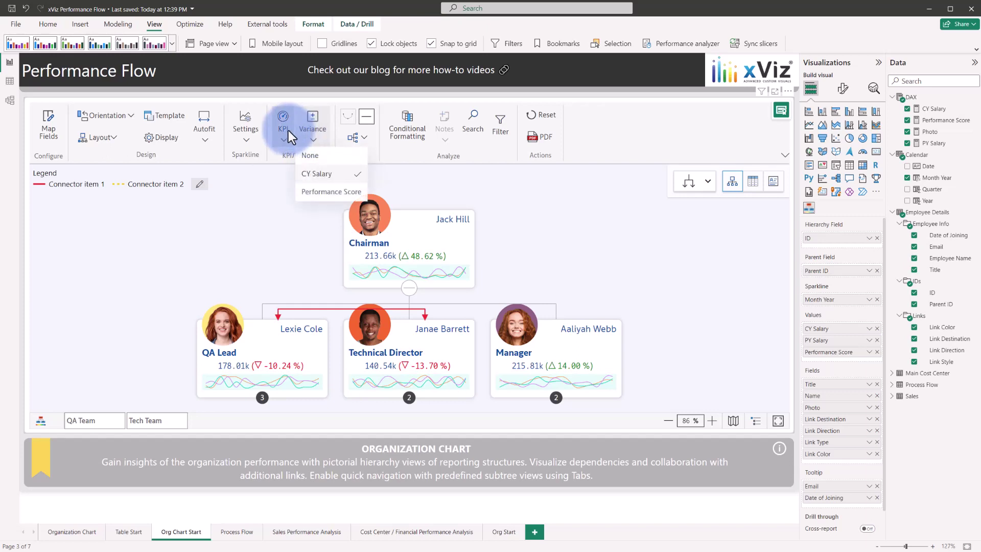
click(286, 173)
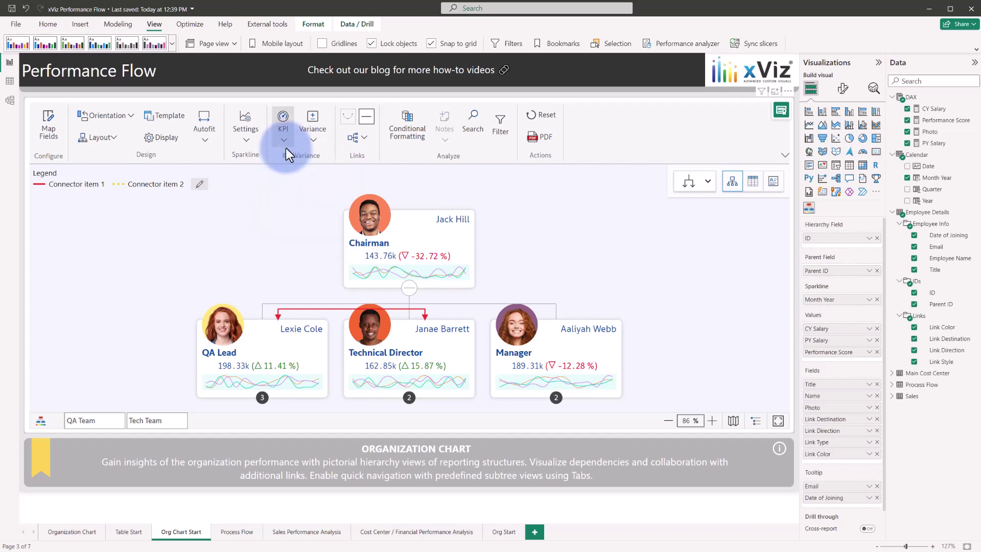
mouse_move(373, 247)
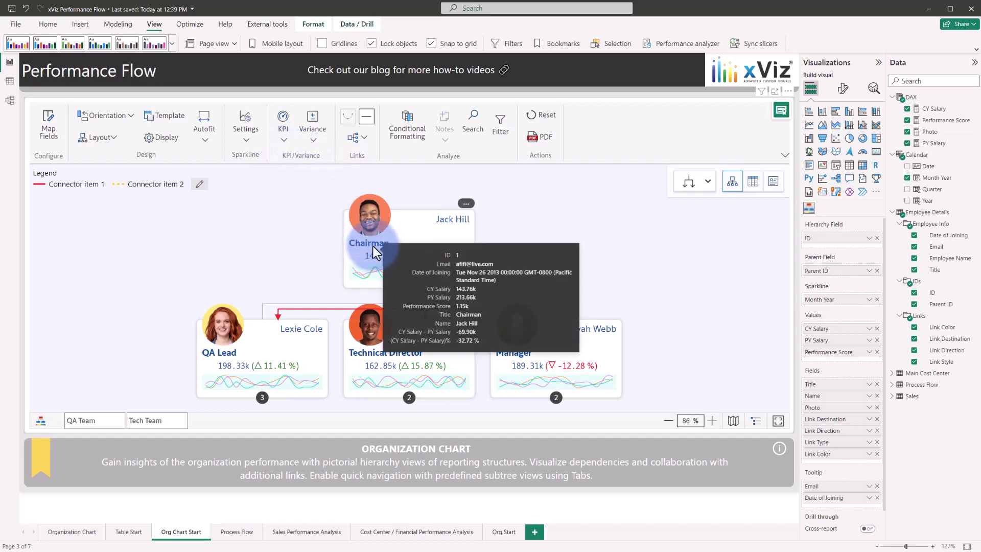
click(313, 133)
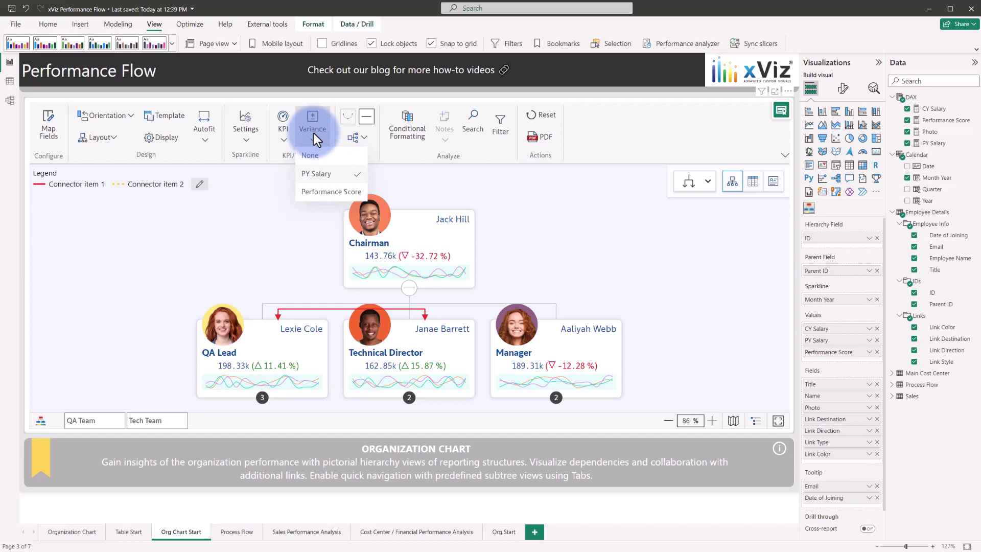
click(247, 135)
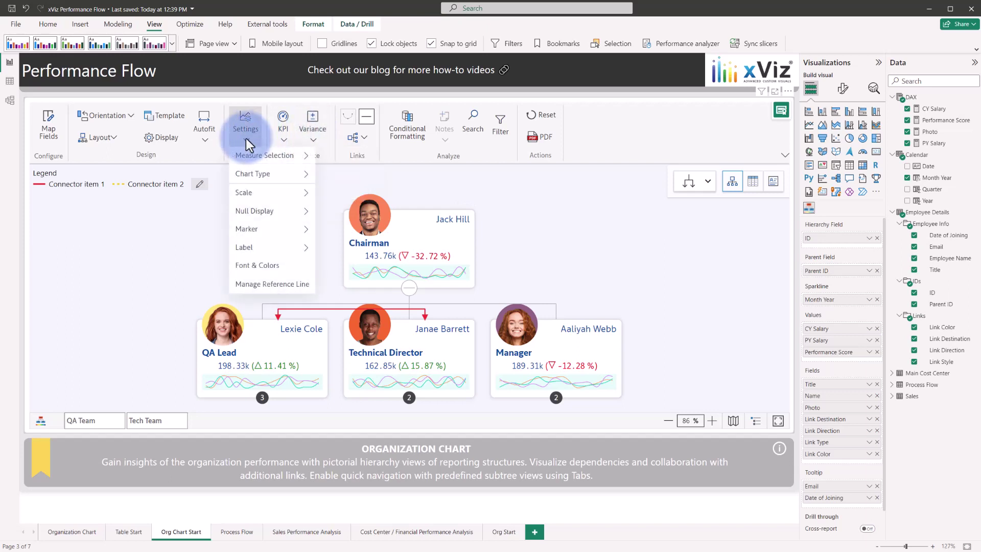
Drop Performance Score from the sparklines and change their chart type to Baseline Chart.
mouse_move(246, 158)
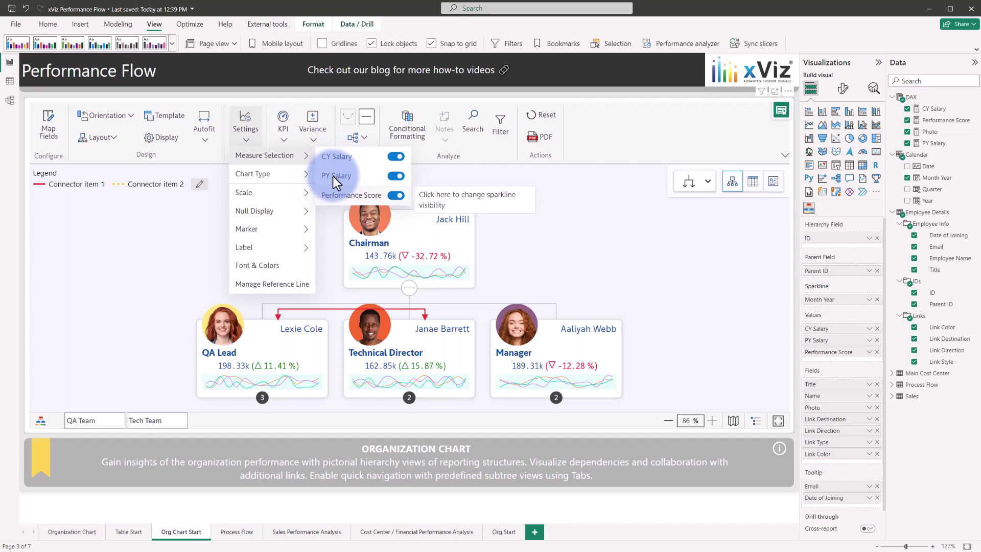
click(394, 196)
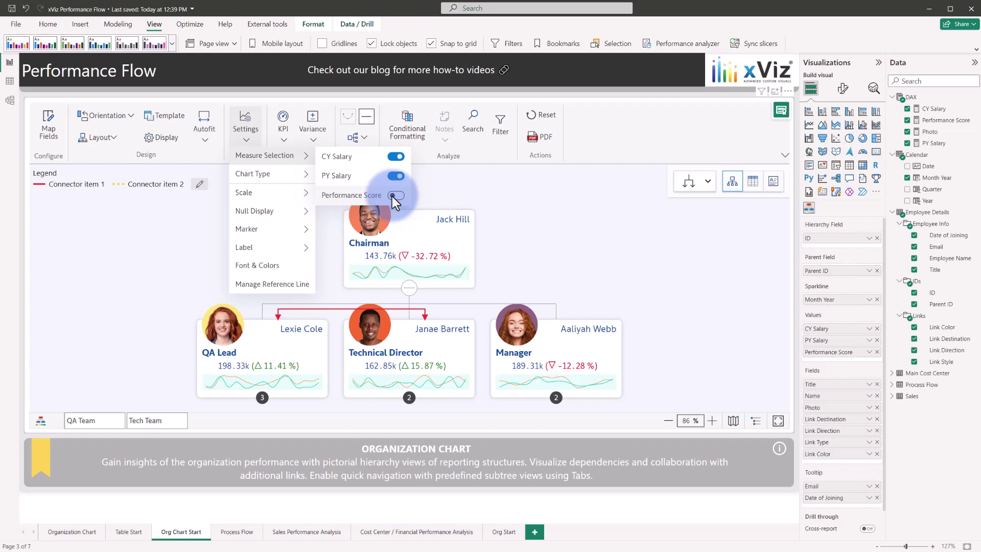
click(273, 175)
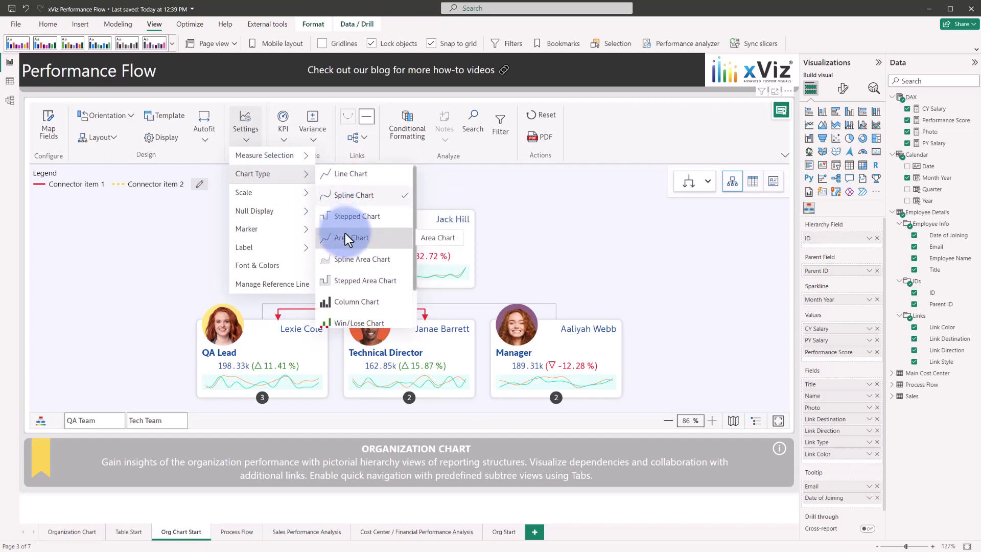
scroll(345, 234, down, 1)
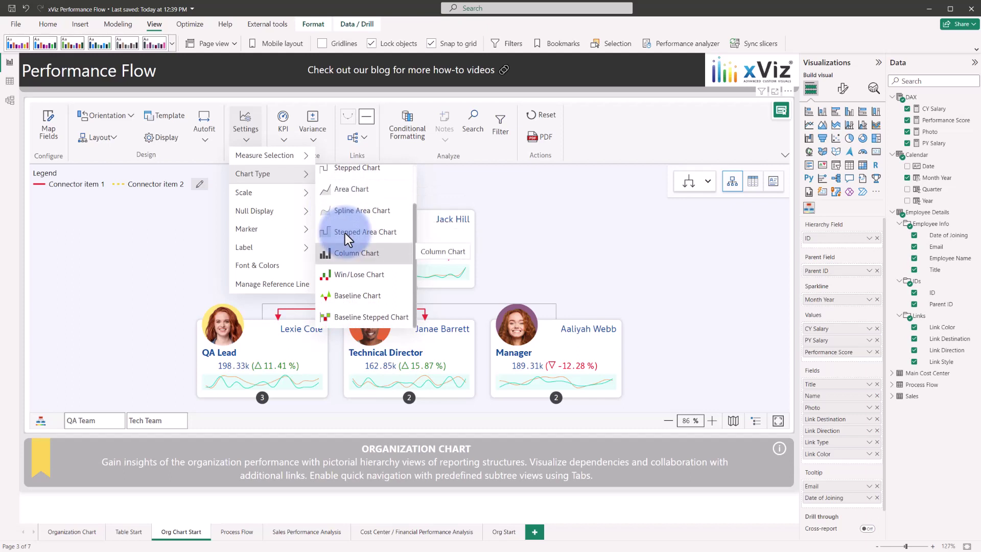
click(358, 297)
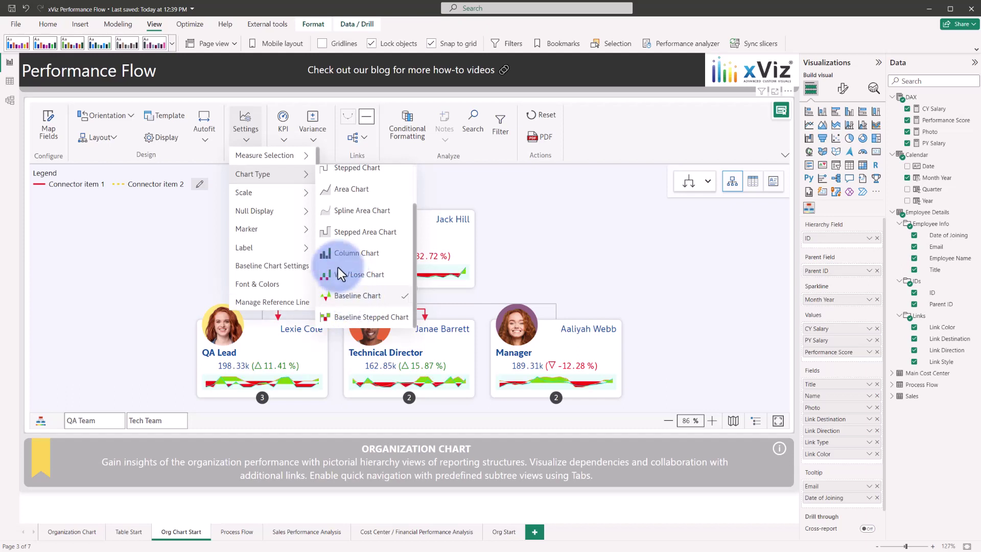
click(250, 126)
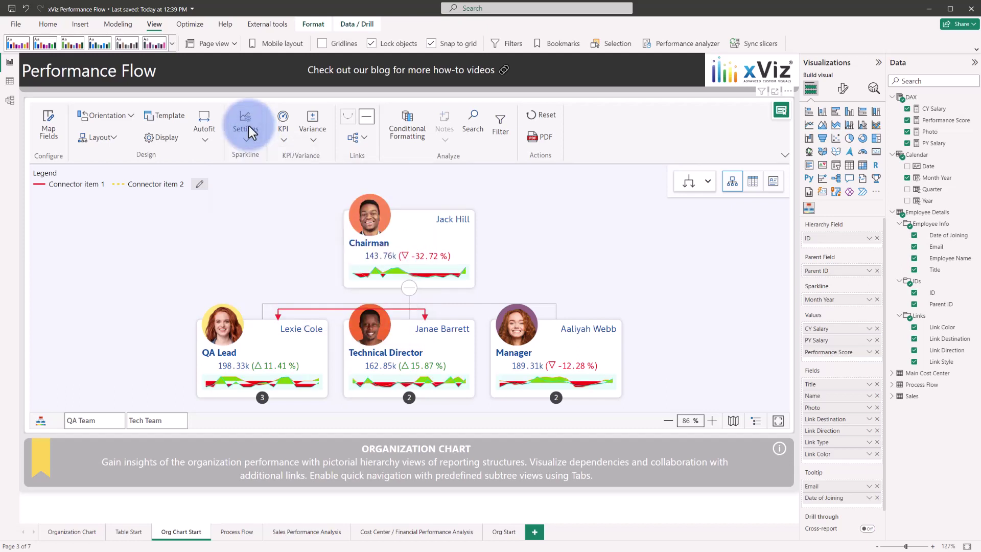
Switch the sparkline scale to Universal, then review the Null Display, Marker, Label and Reference Line options.
click(247, 128)
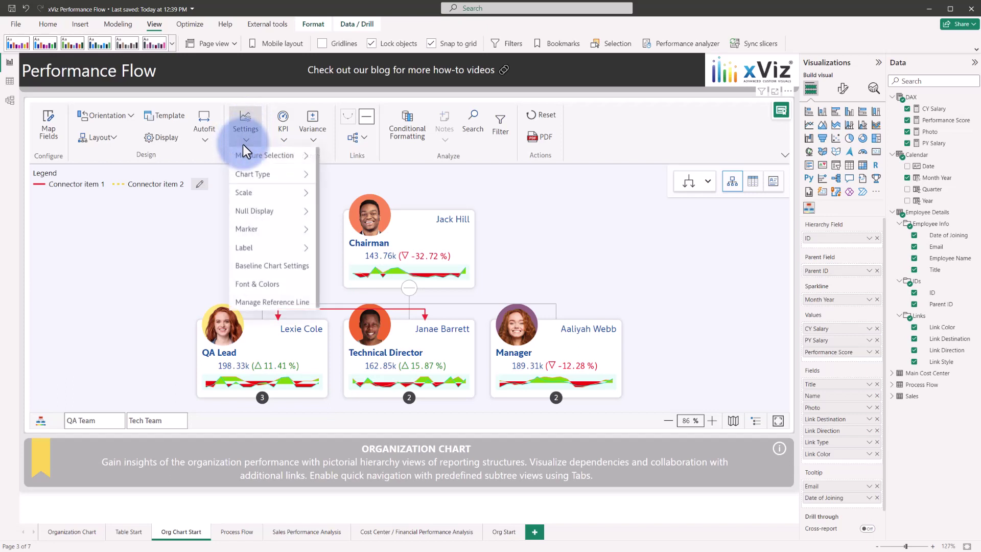
click(248, 185)
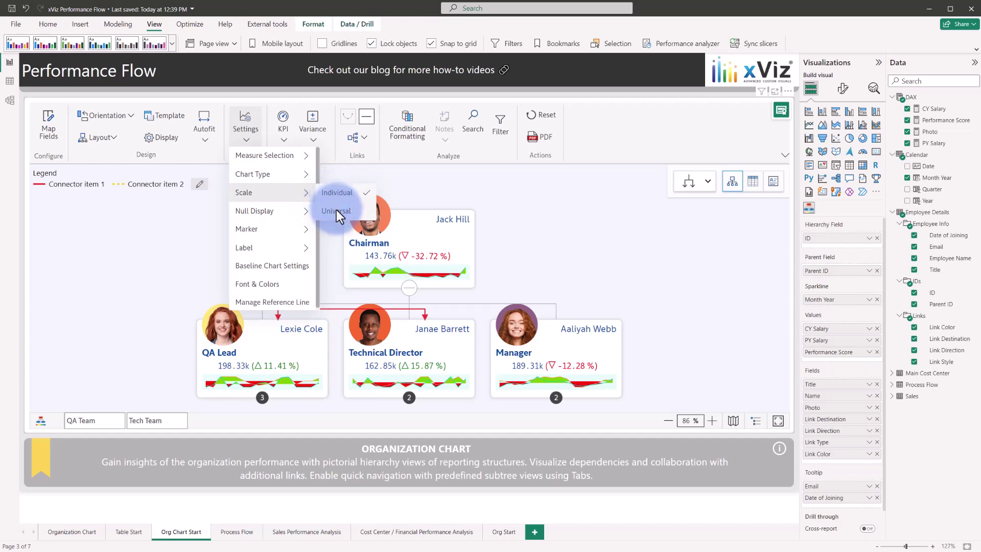
click(337, 210)
click(249, 209)
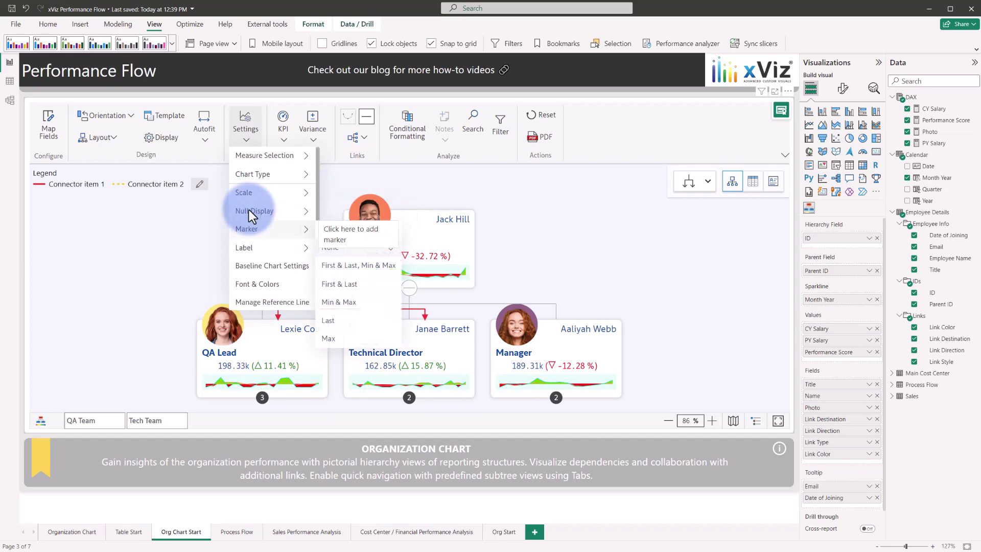
click(258, 246)
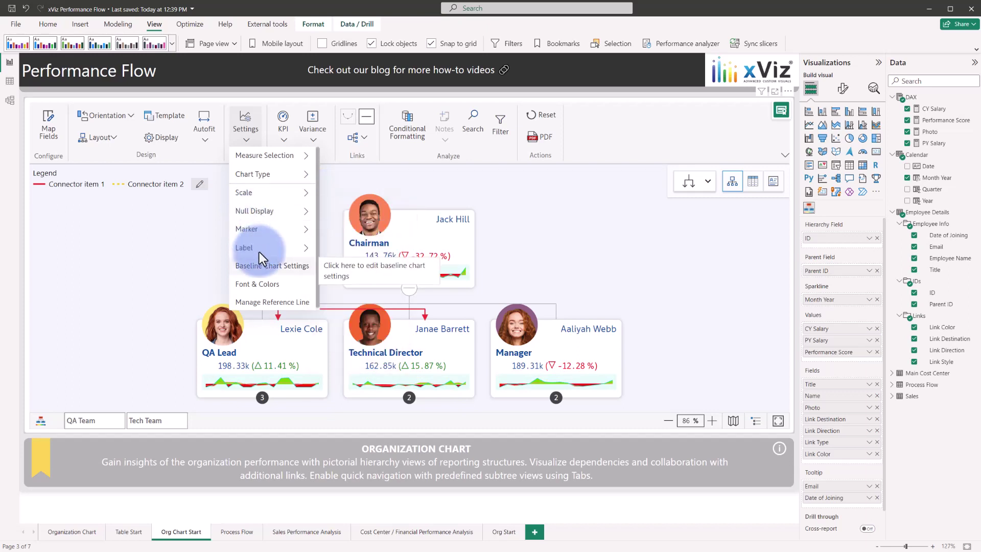
click(262, 301)
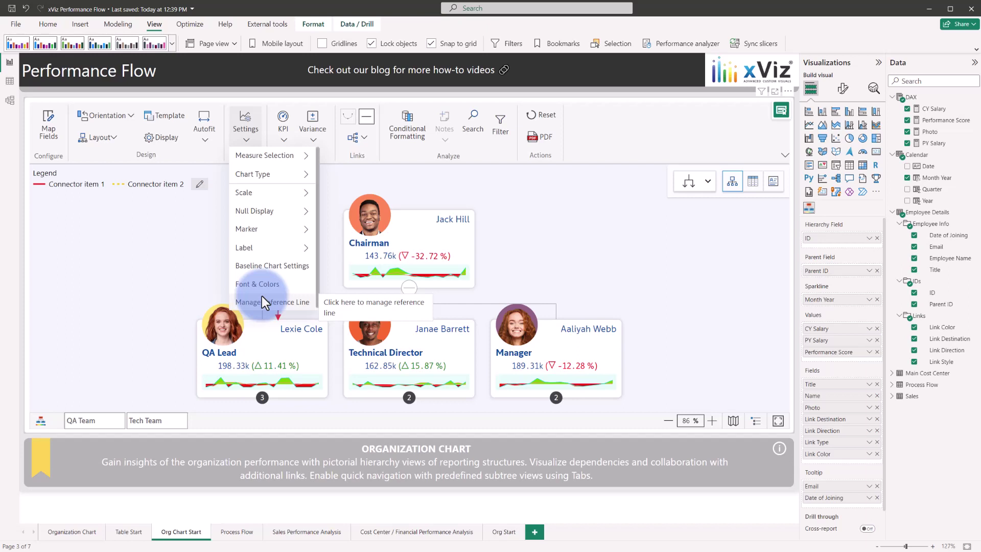
Start a new conditional formatting rule titled 'Low Performer'.
click(407, 129)
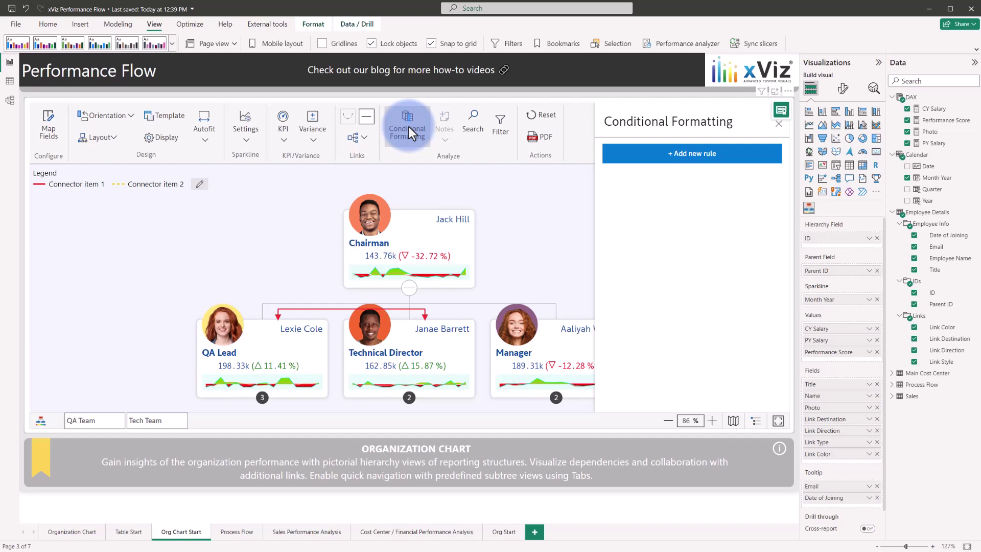
click(666, 153)
triple_click(684, 156)
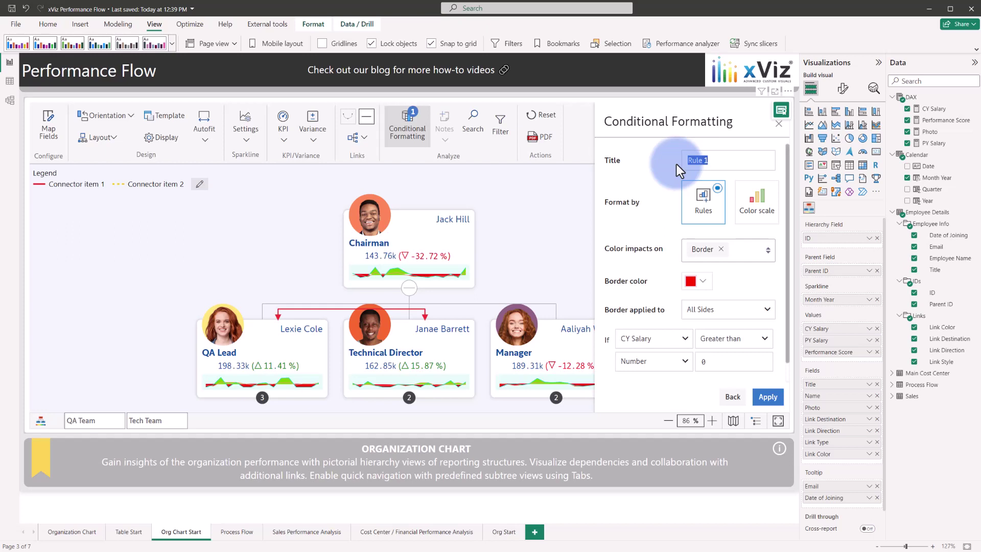
text(Low Performer)
Give the rule the condition Performance Score less than 1200 and apply it.
click(654, 335)
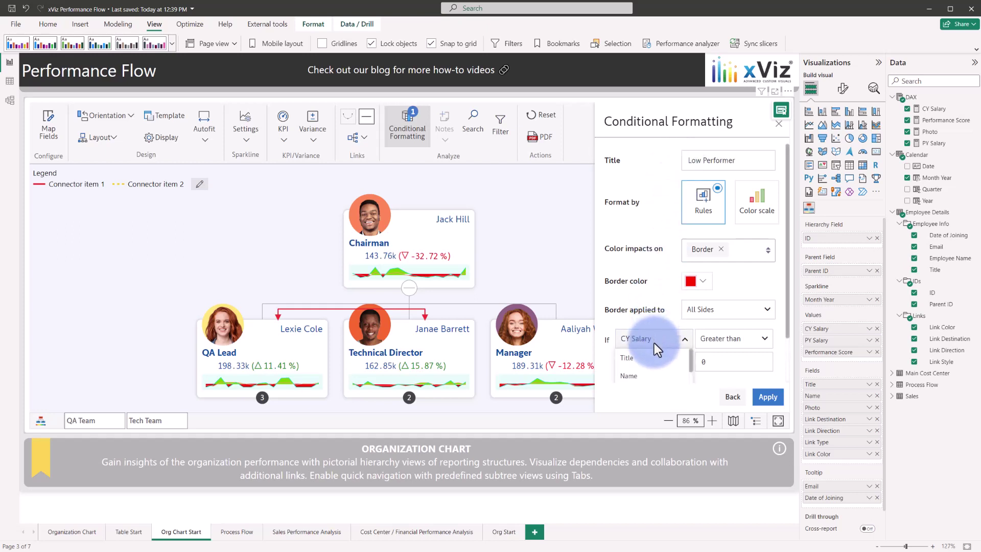
scroll(654, 346, down, 5)
click(653, 337)
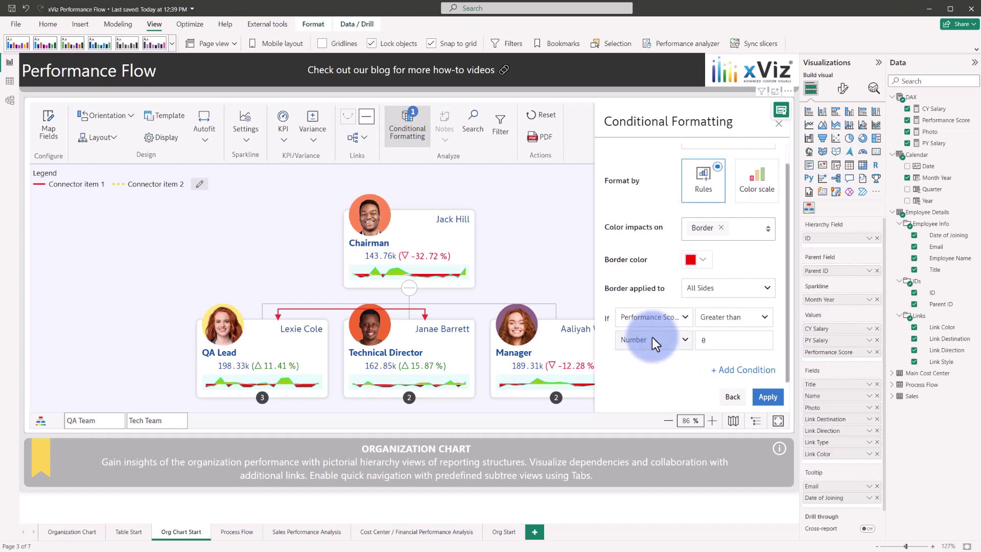
click(725, 322)
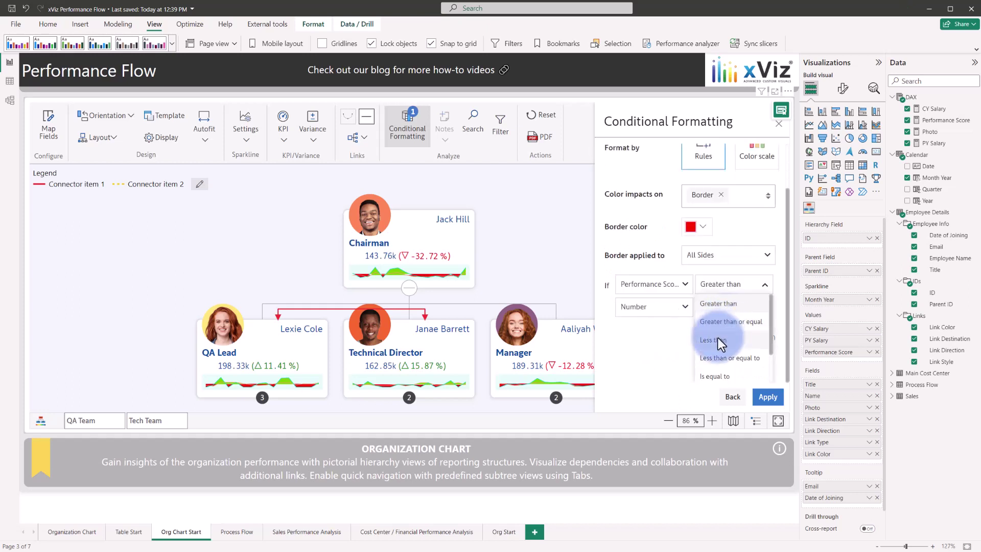
click(718, 339)
double_click(699, 347)
text(1200)
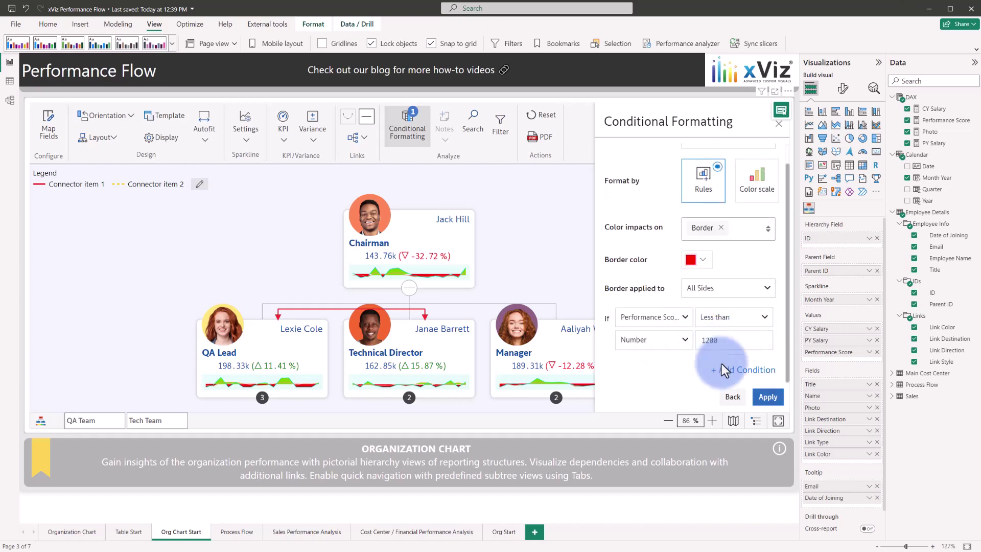
click(768, 397)
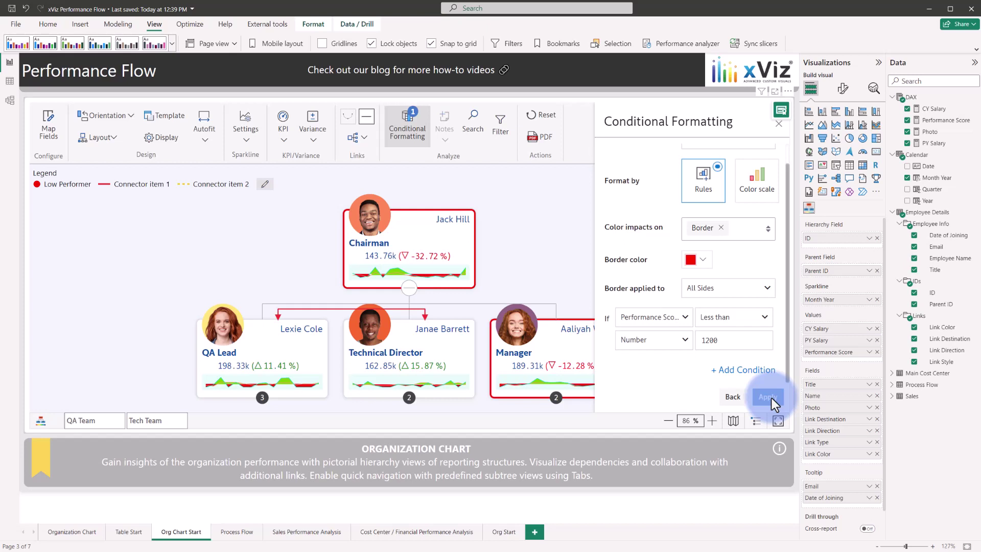
Preview the Low Performer rule with Color impacts set to All (border, node and font).
click(747, 230)
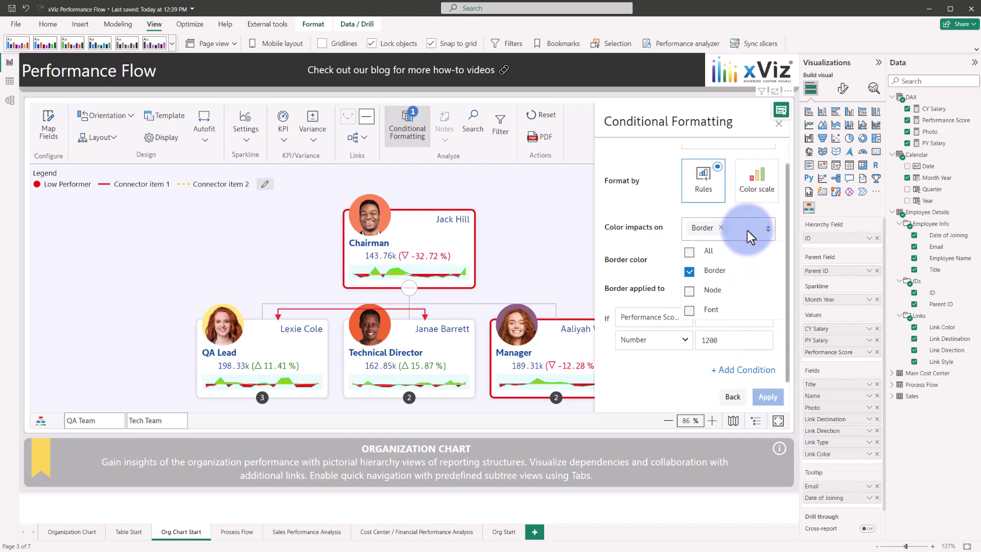
click(690, 252)
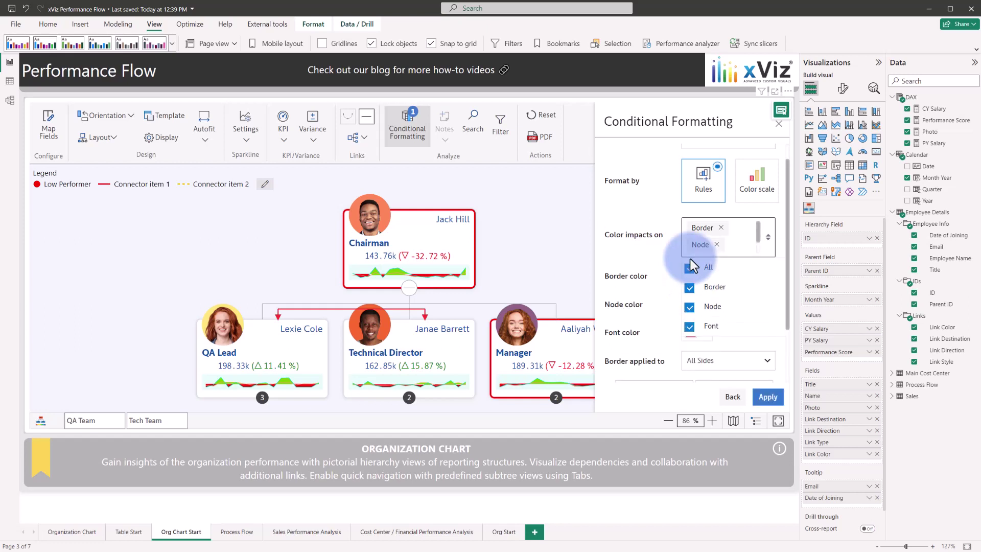
click(765, 398)
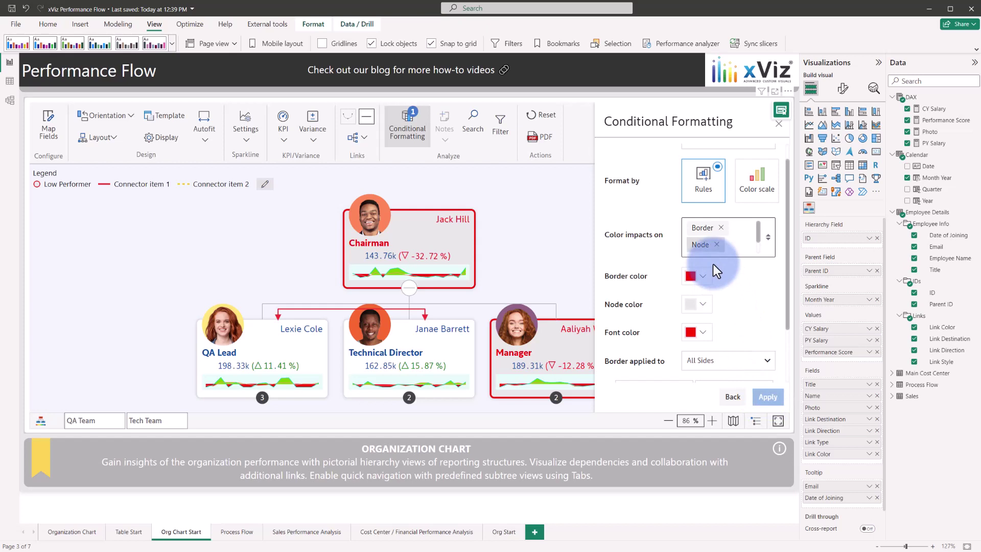
Limit the red colouring to the border's Top Side only and apply the rule.
click(717, 244)
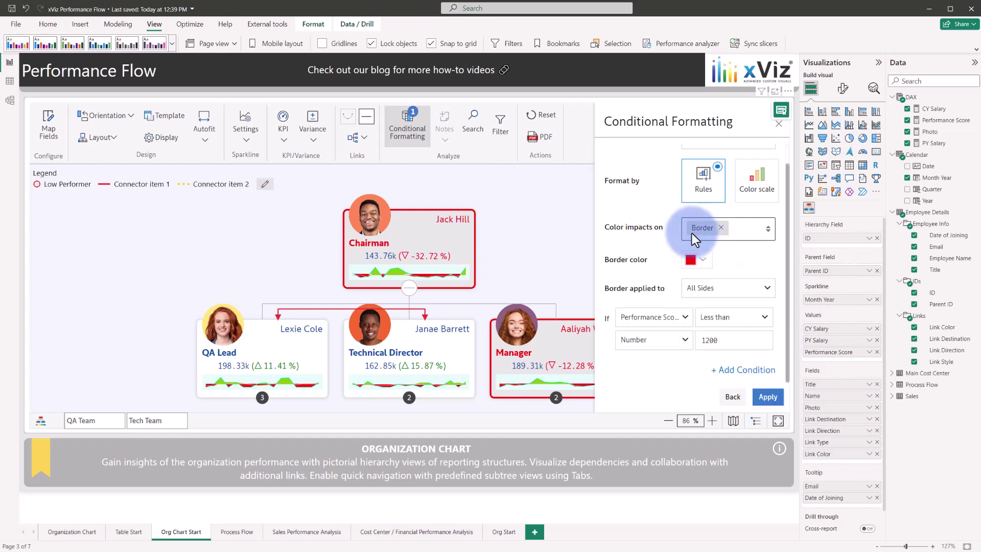
click(706, 289)
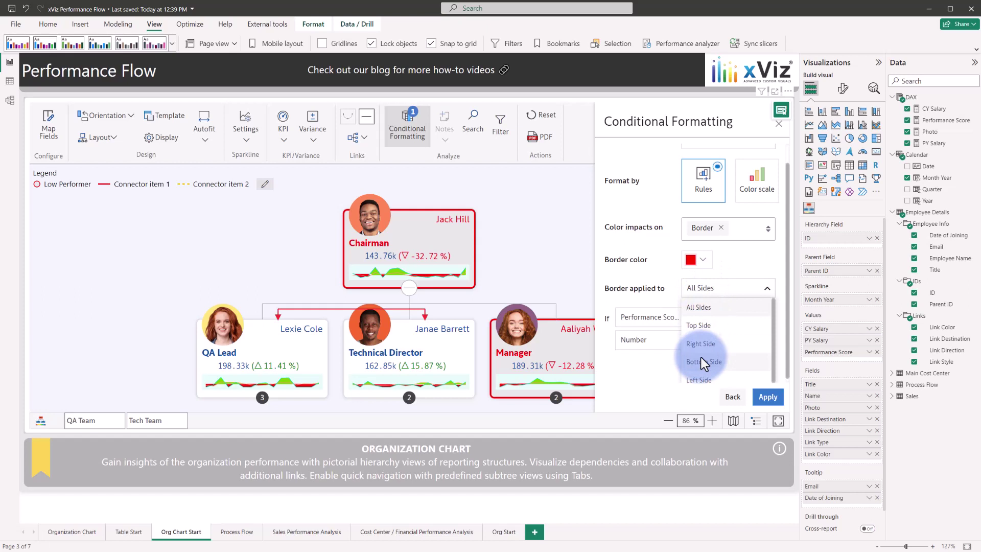
click(706, 326)
click(767, 397)
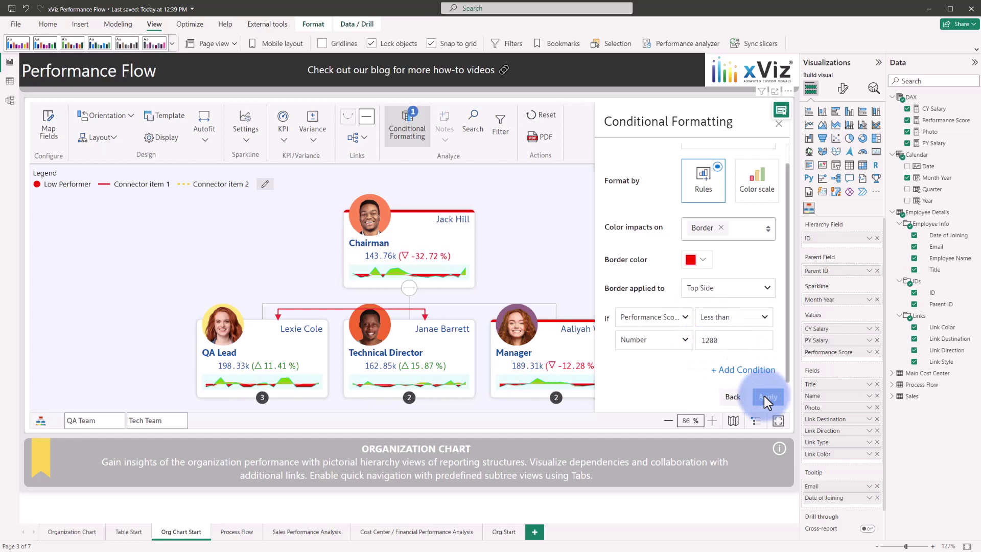
Close the rules panel and open the Legend Editor to rename Connector items 1 and 2.
click(781, 125)
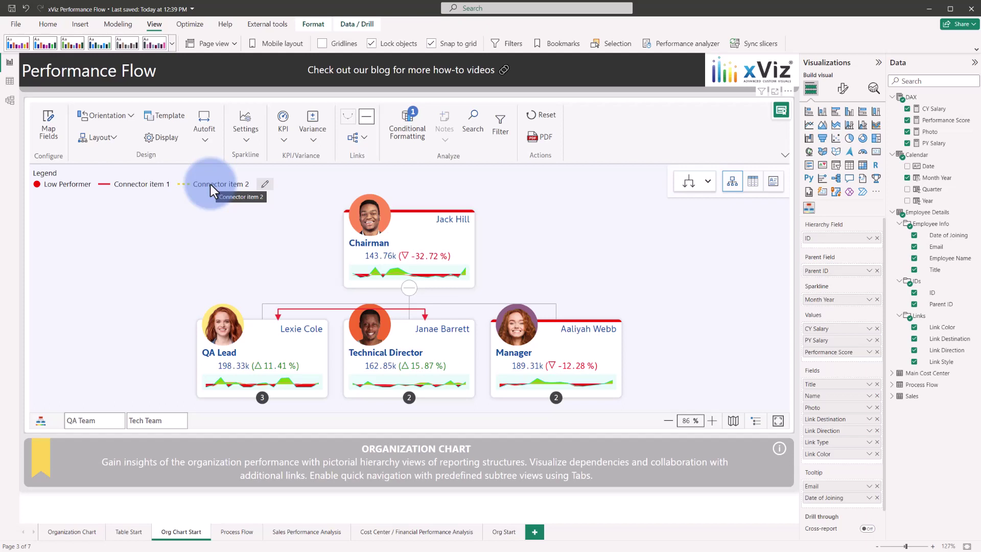
click(265, 184)
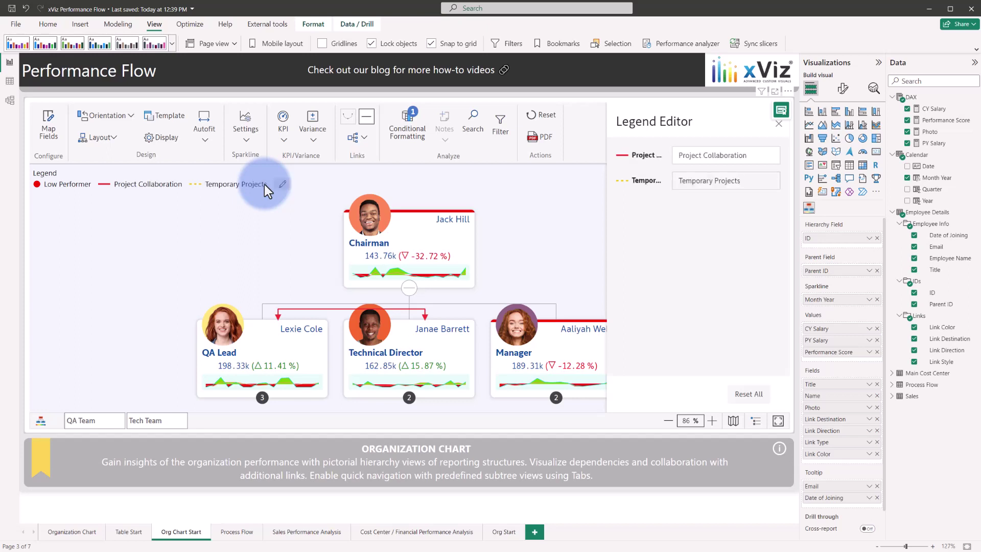
Expand the Technical Director, QA Lead and .NET Team Lead teams, then open Display settings.
click(778, 125)
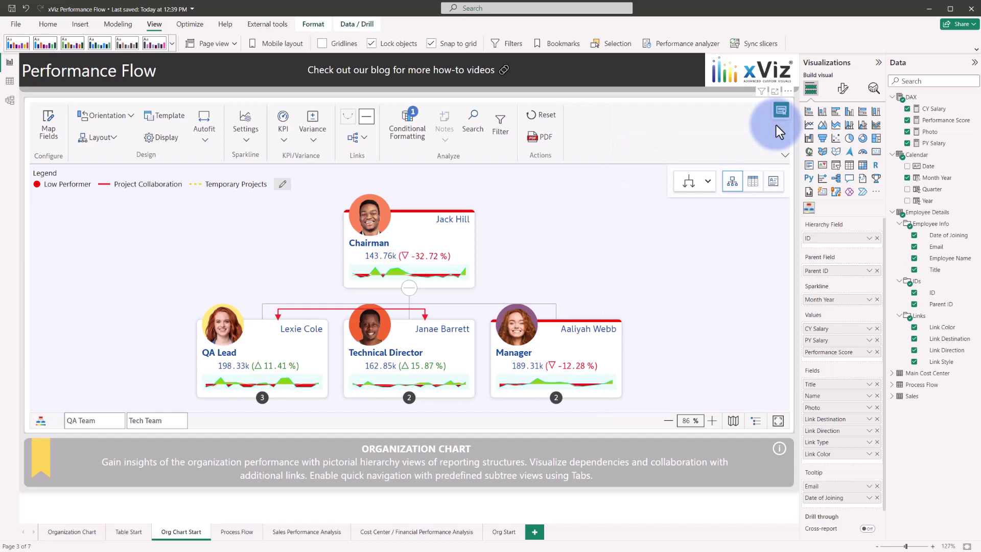
click(409, 398)
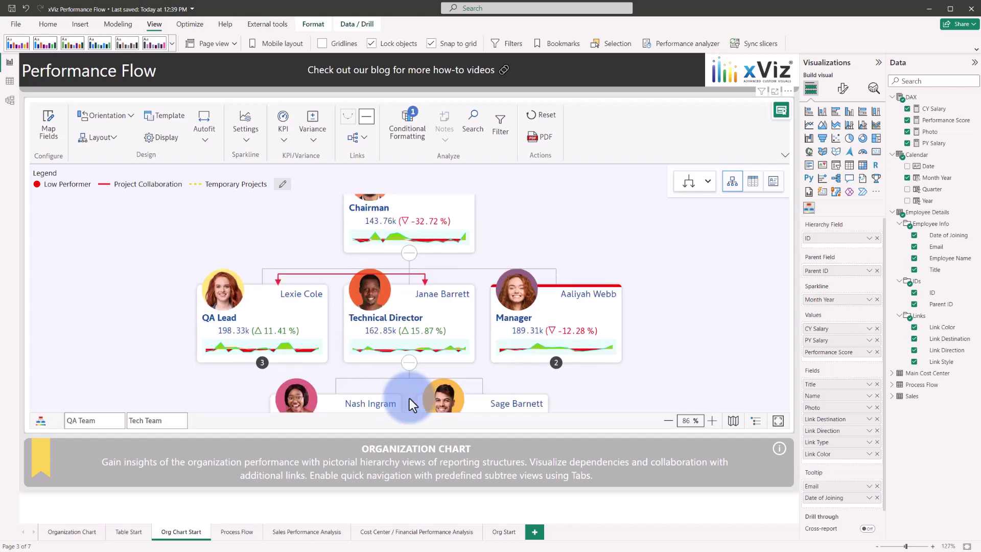
click(310, 329)
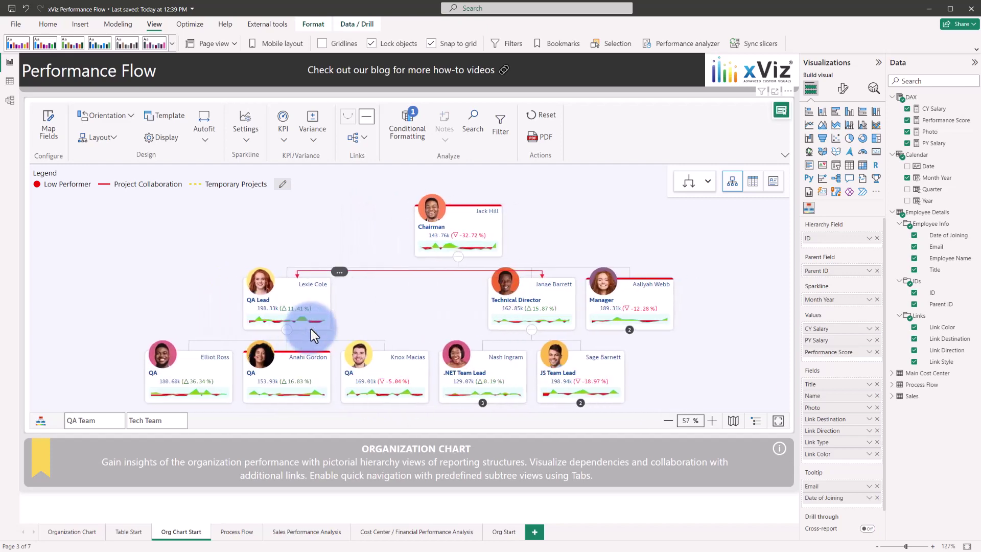
click(481, 404)
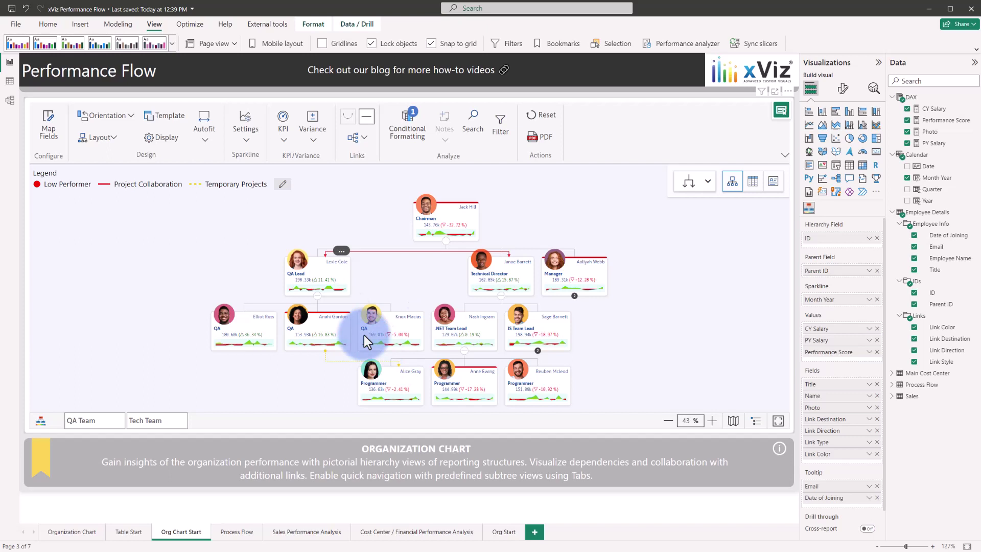
click(167, 134)
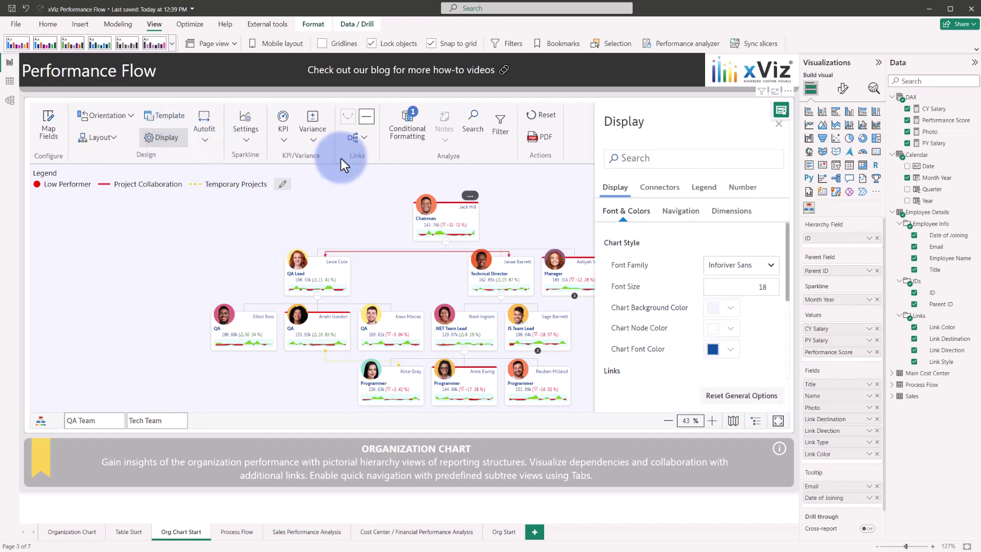
Set Navigation Node Count to All, then collapse the .NET Team Lead's programmers.
click(681, 211)
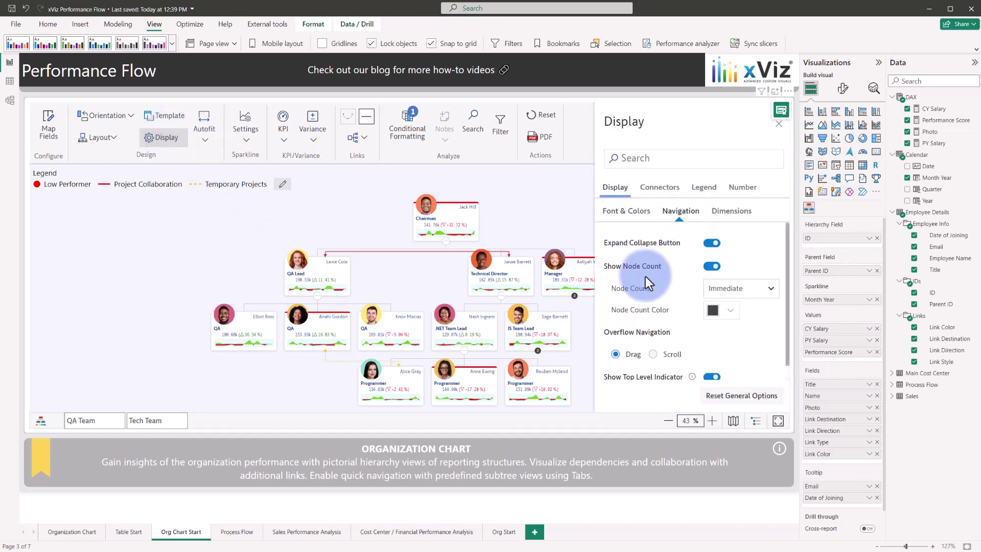
click(715, 290)
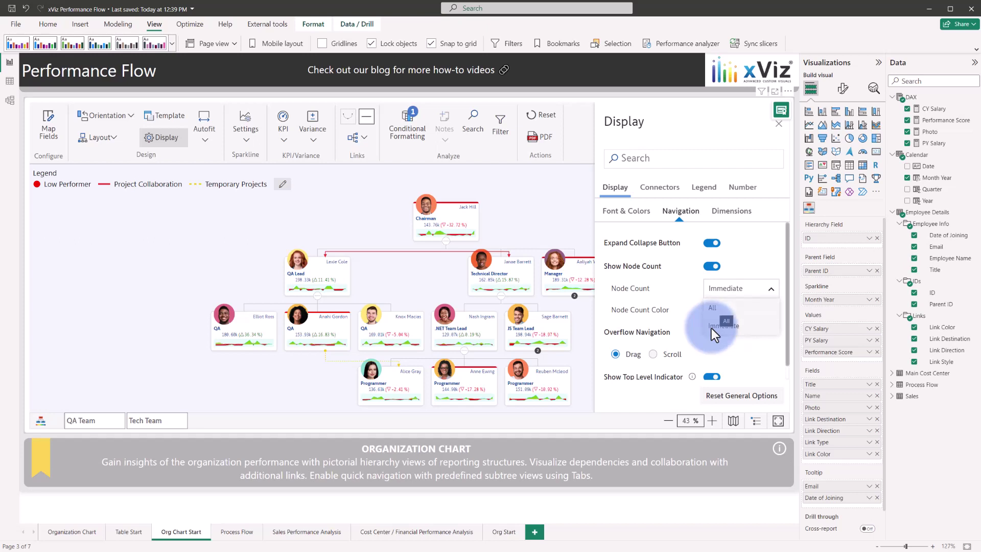
click(714, 309)
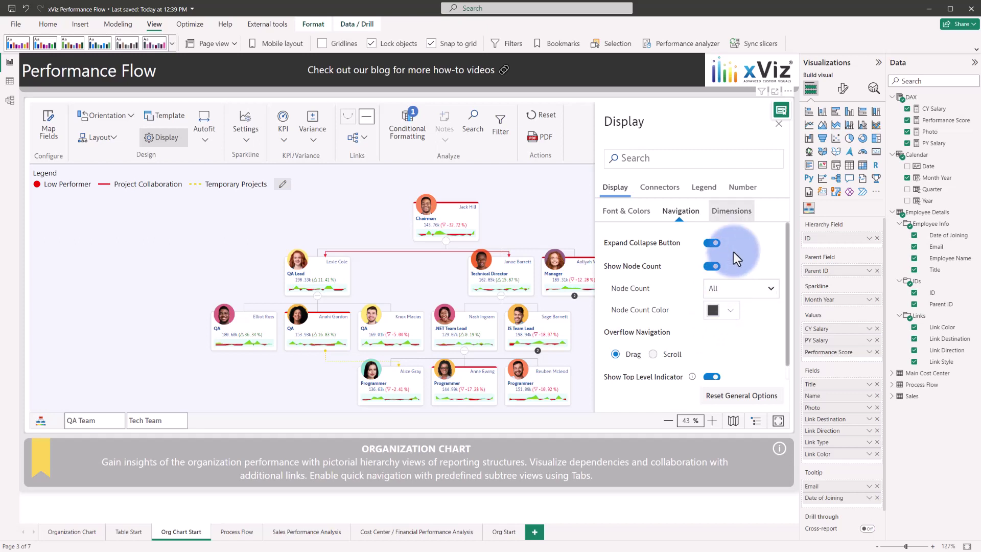
click(775, 122)
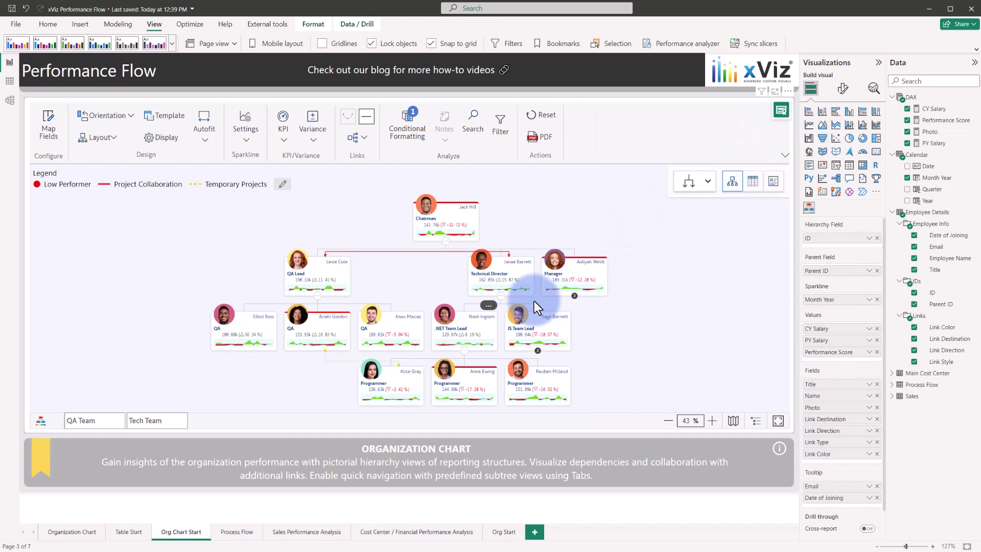
click(465, 352)
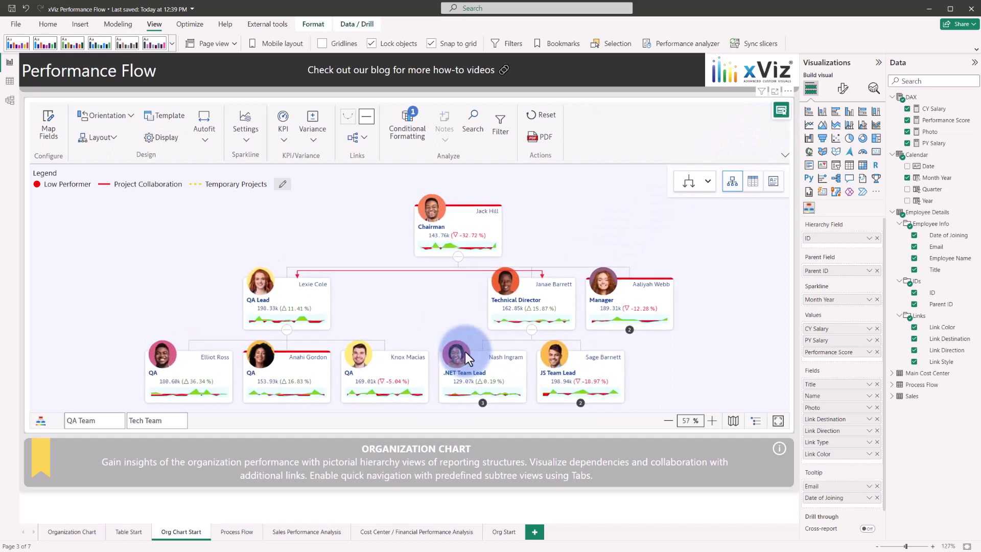
Collapse the Technical Director's team into a 7-node badge and view the QA Team subtree.
click(532, 329)
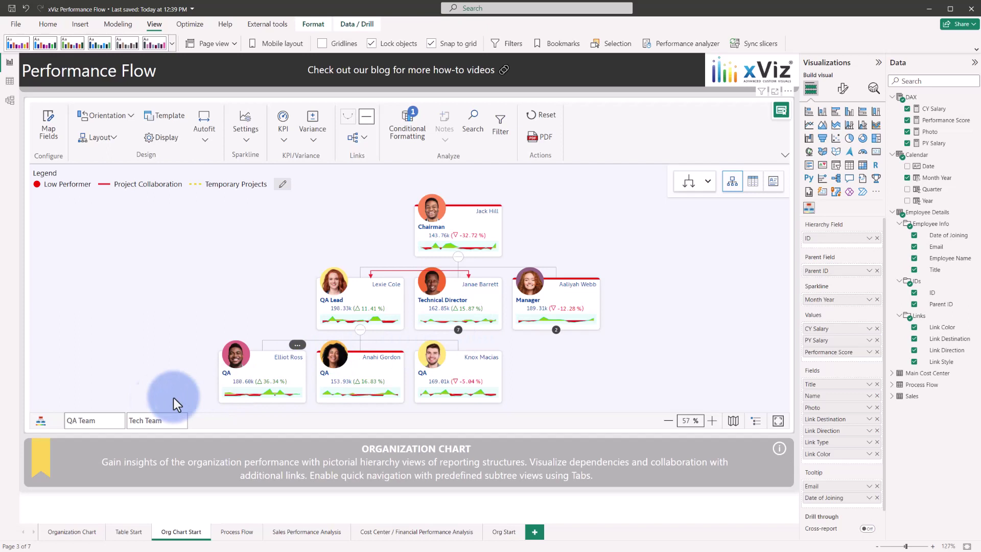
click(86, 419)
click(145, 421)
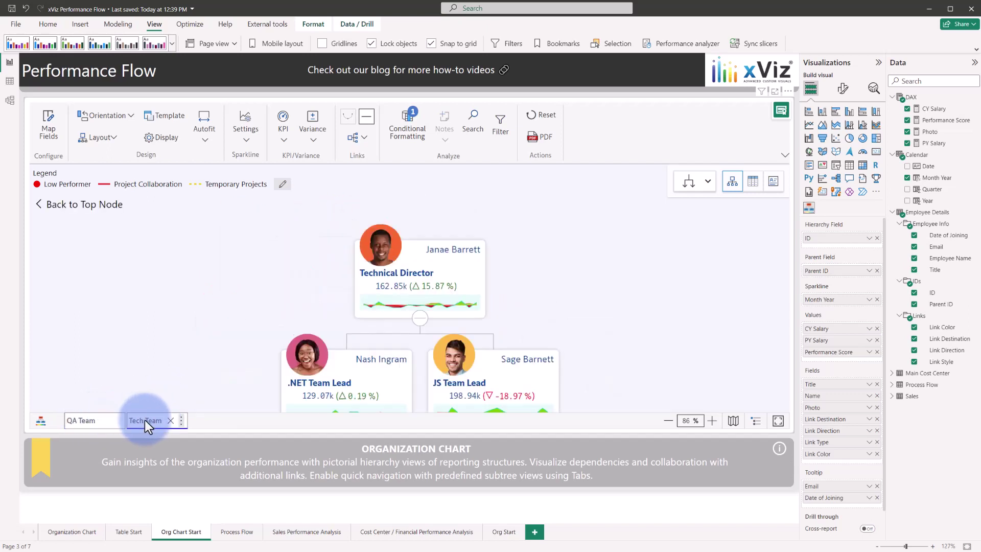
click(98, 418)
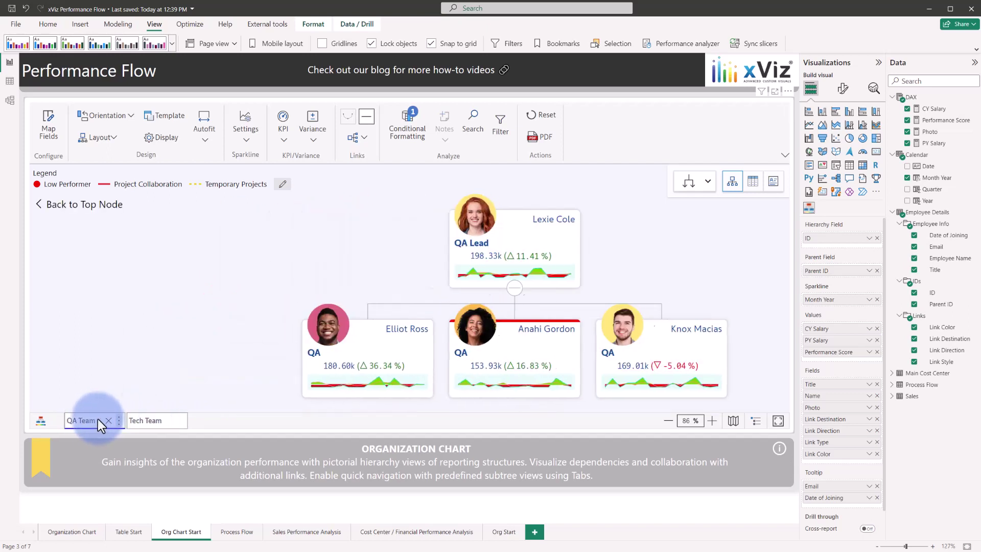
Return to the Chairman's full tree and show the chart four levels deep.
click(74, 206)
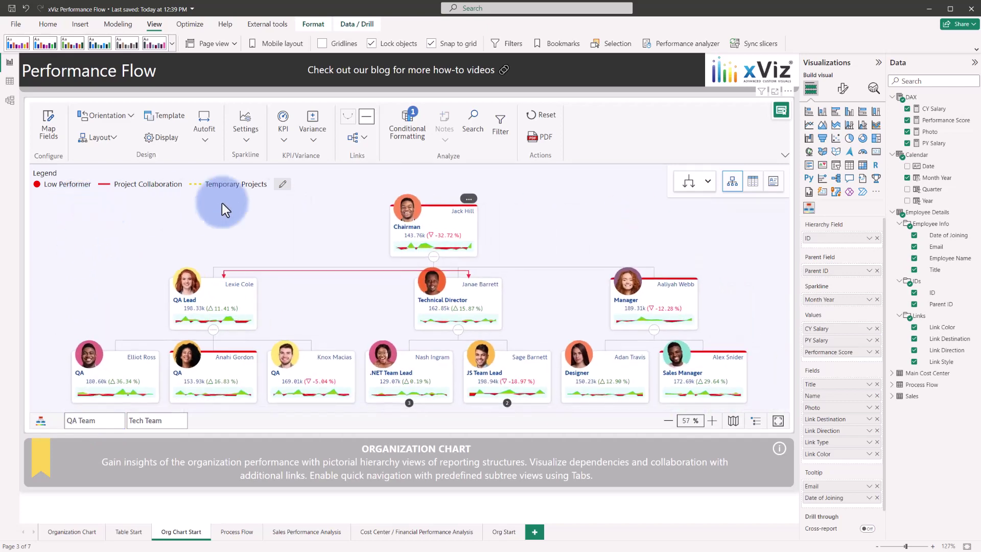
click(685, 190)
click(682, 259)
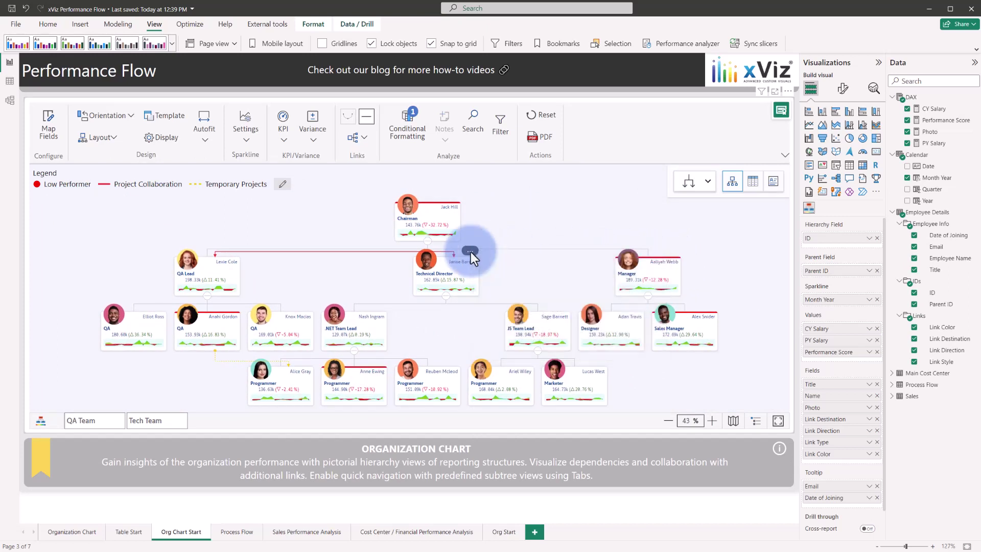
Set the Manager node as top level to create a Manager subtree tab, then view it.
click(471, 252)
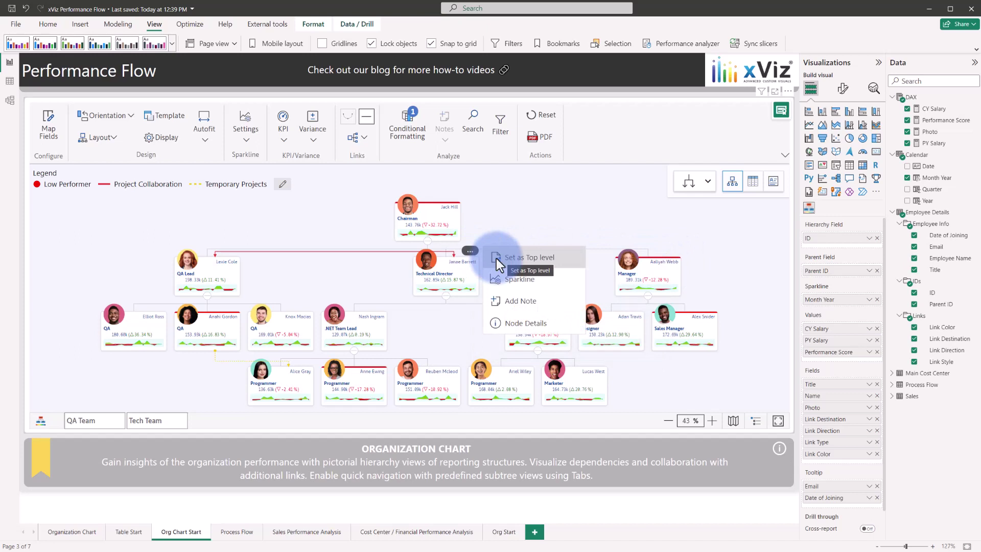
click(608, 255)
click(673, 252)
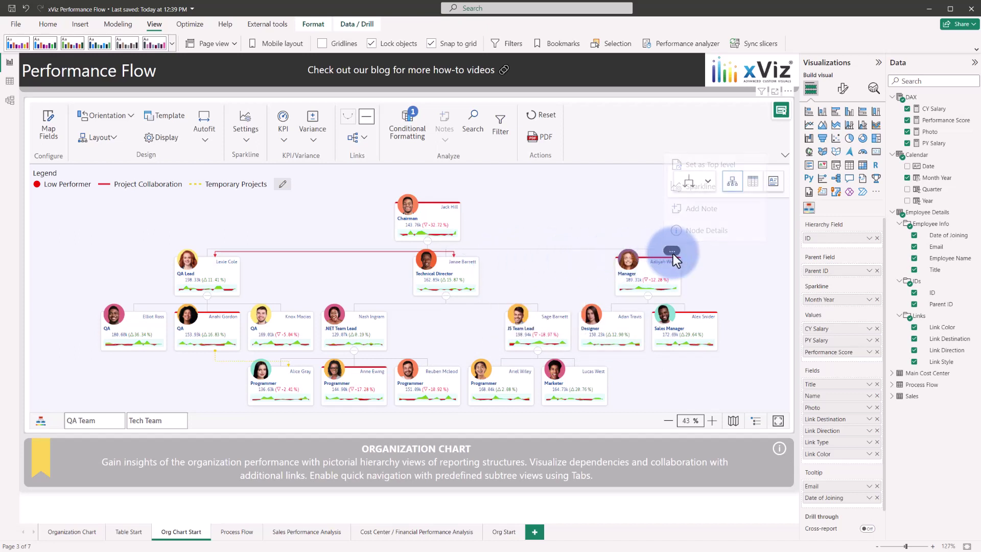
click(689, 166)
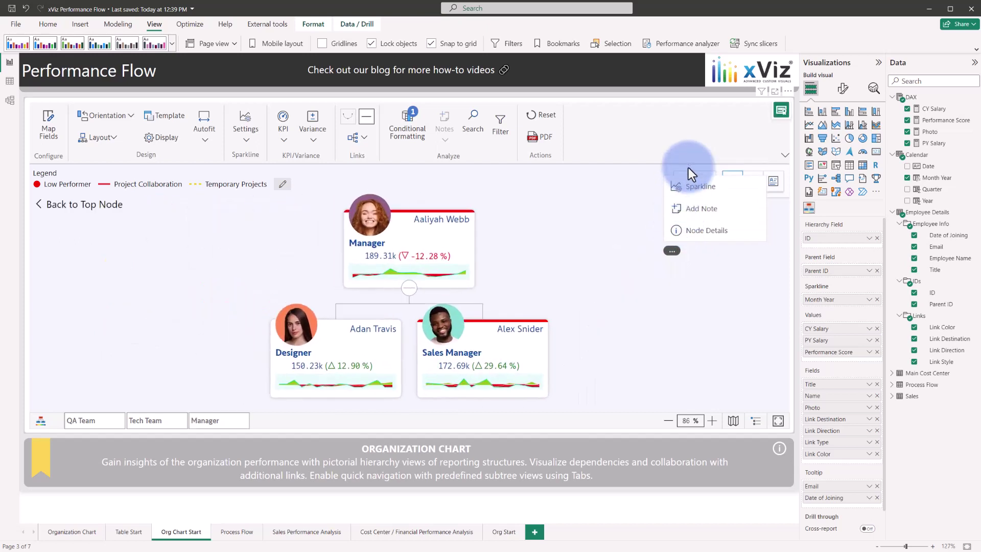
click(214, 420)
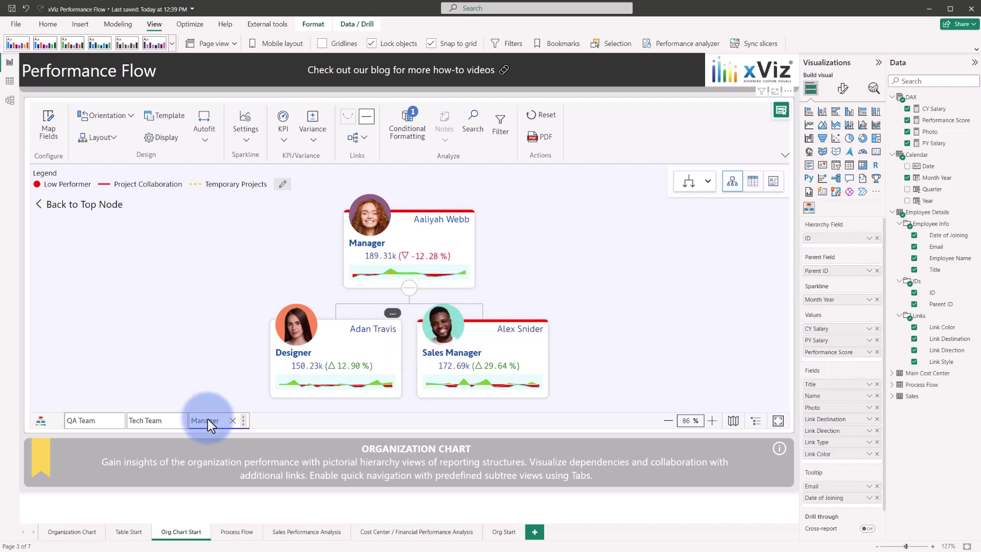
click(155, 420)
click(87, 421)
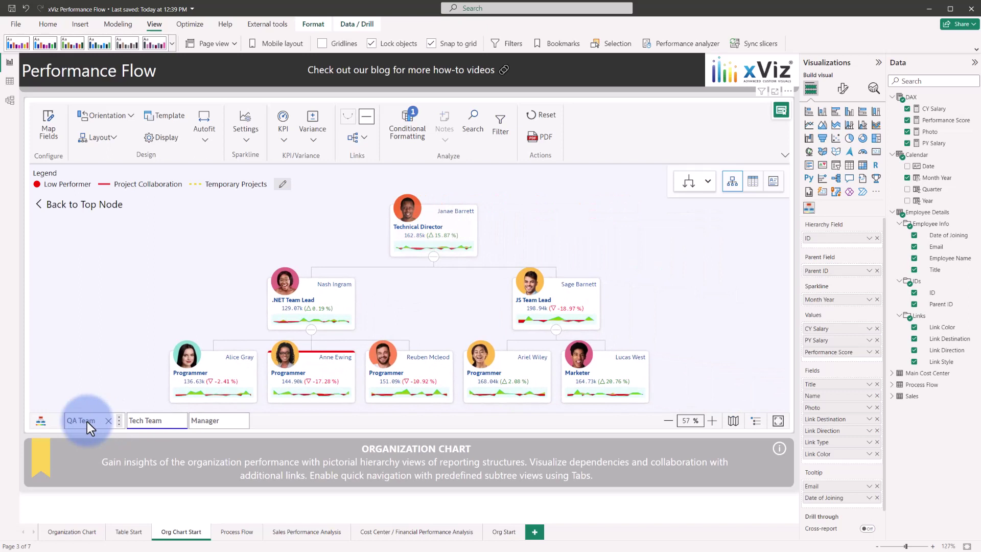
click(212, 420)
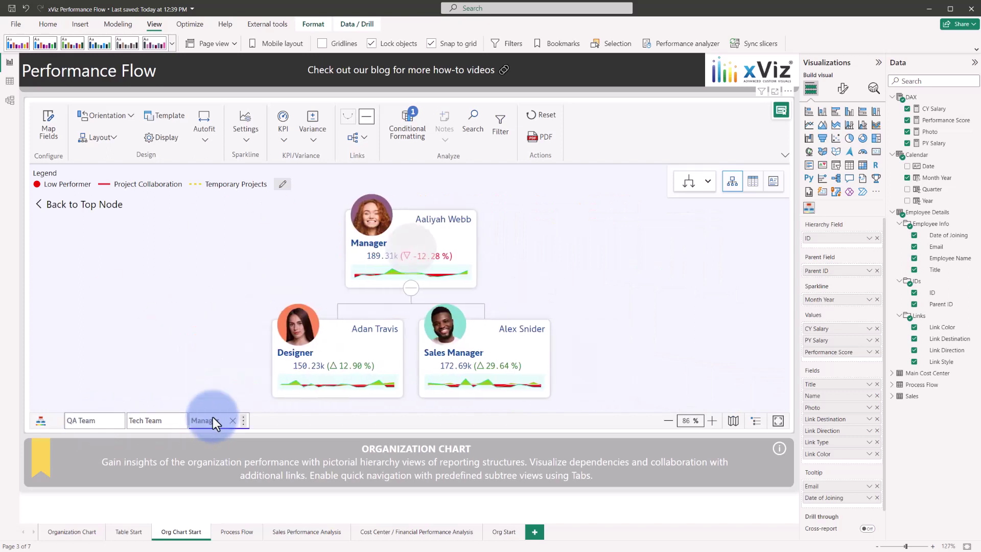